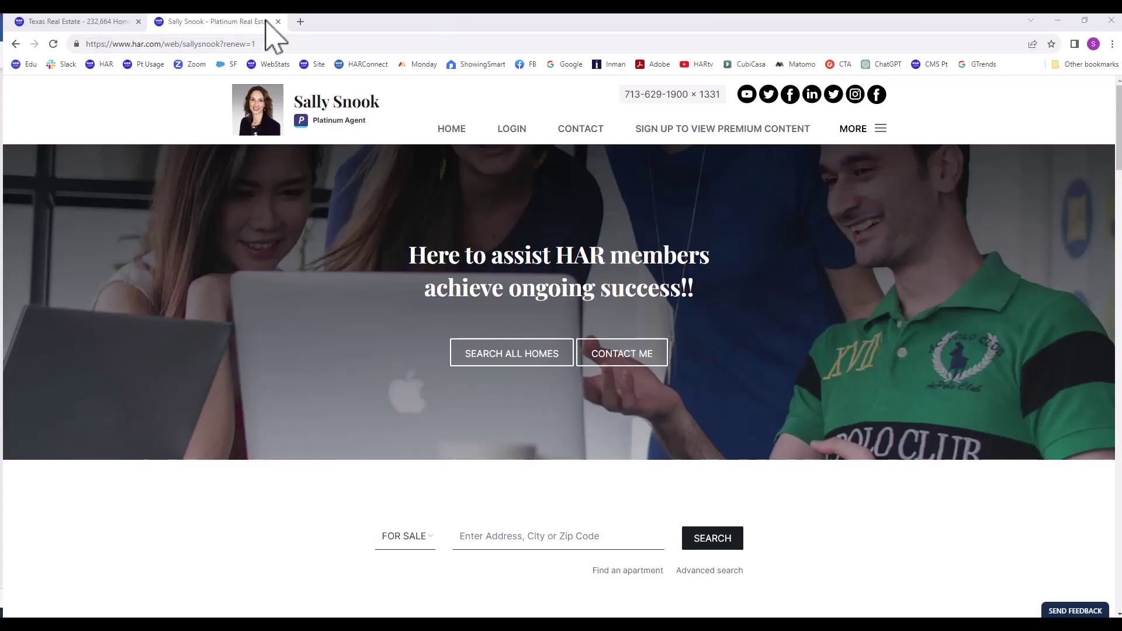
# Close the agent website tab and bring up HAR.com's consumer and REALTOR/Pro sign-in options.
pyautogui.click(278, 22)
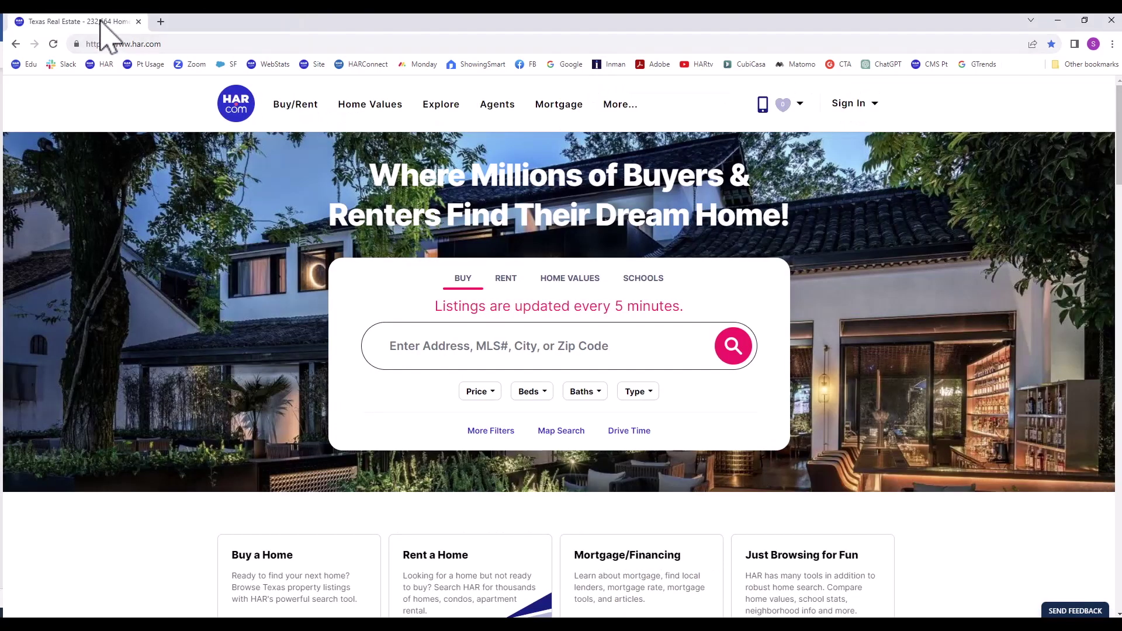
pyautogui.click(869, 105)
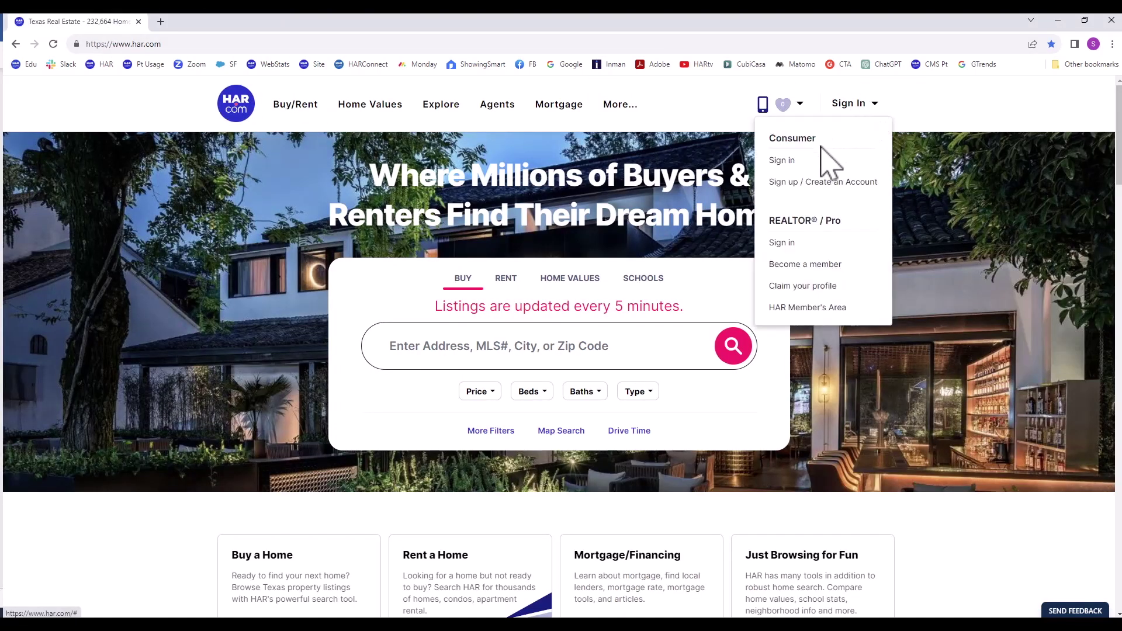
# Sign in as a REALTOR member and search the Members Area for 'website' to reach Manage Your Website.
pyautogui.click(779, 244)
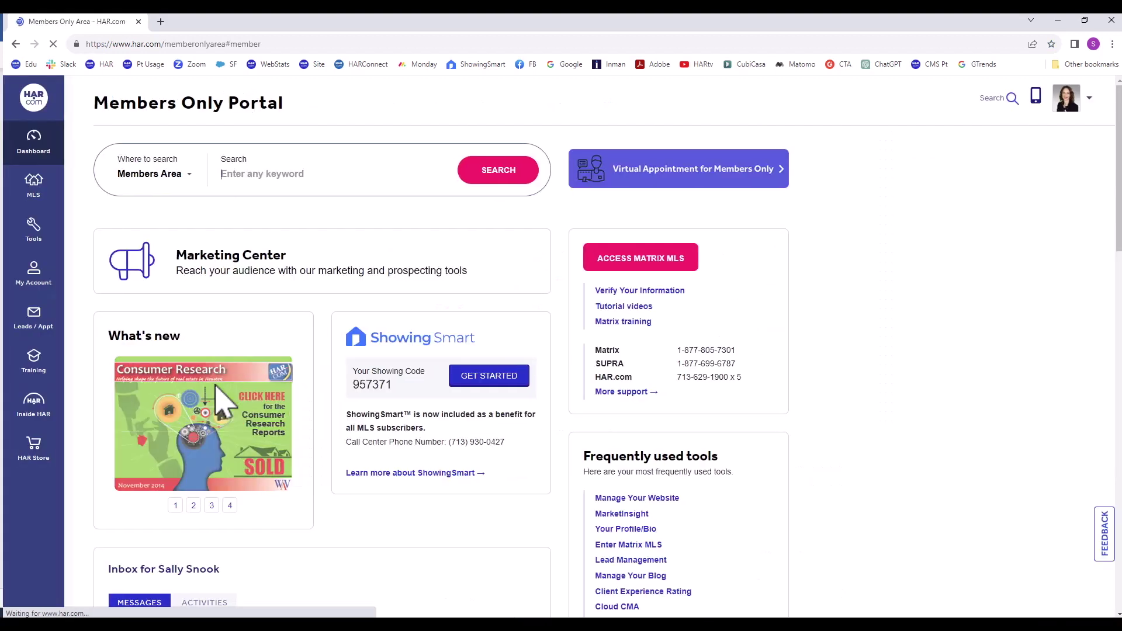
pyautogui.click(238, 174)
pyautogui.write('website')
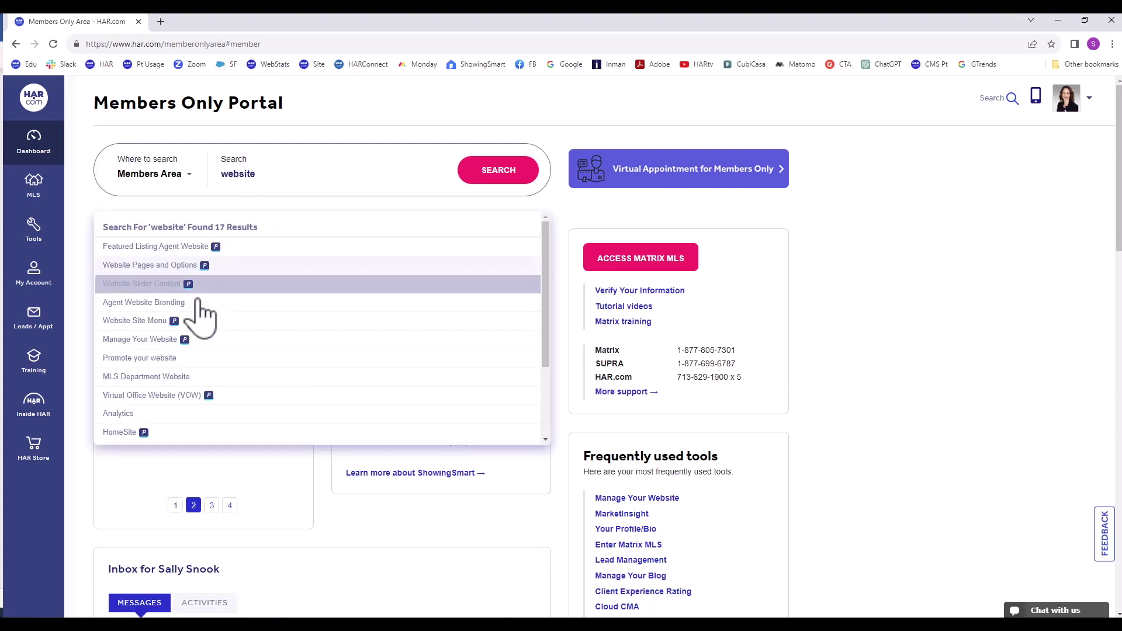
pyautogui.click(225, 340)
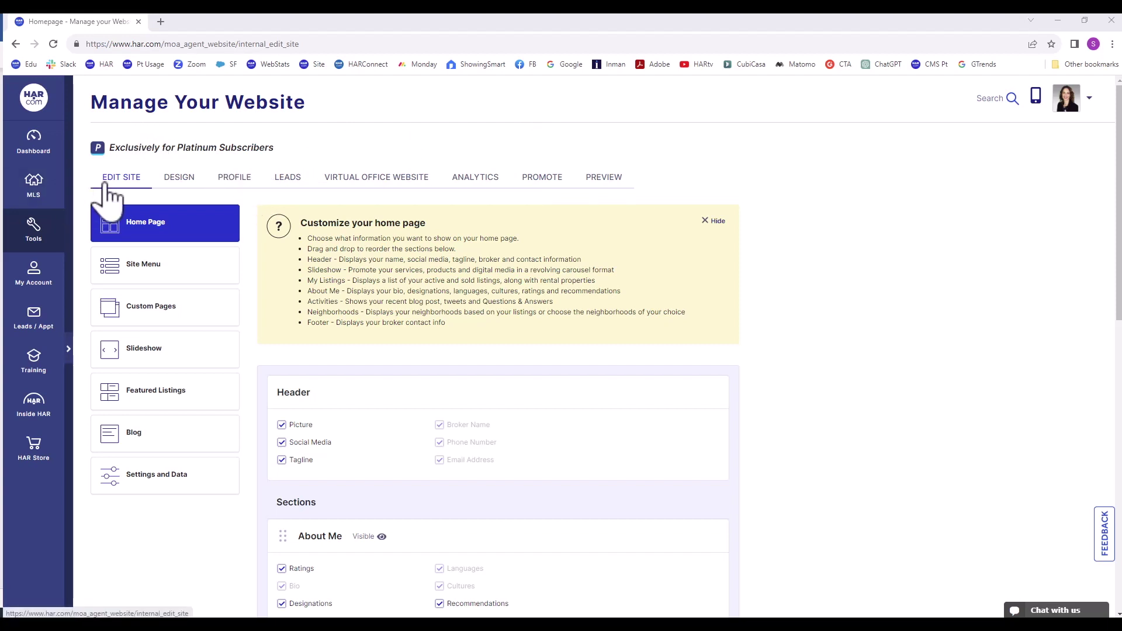
# Switch to the PROFILE tab to see the current Bio and Photo.
pyautogui.click(233, 181)
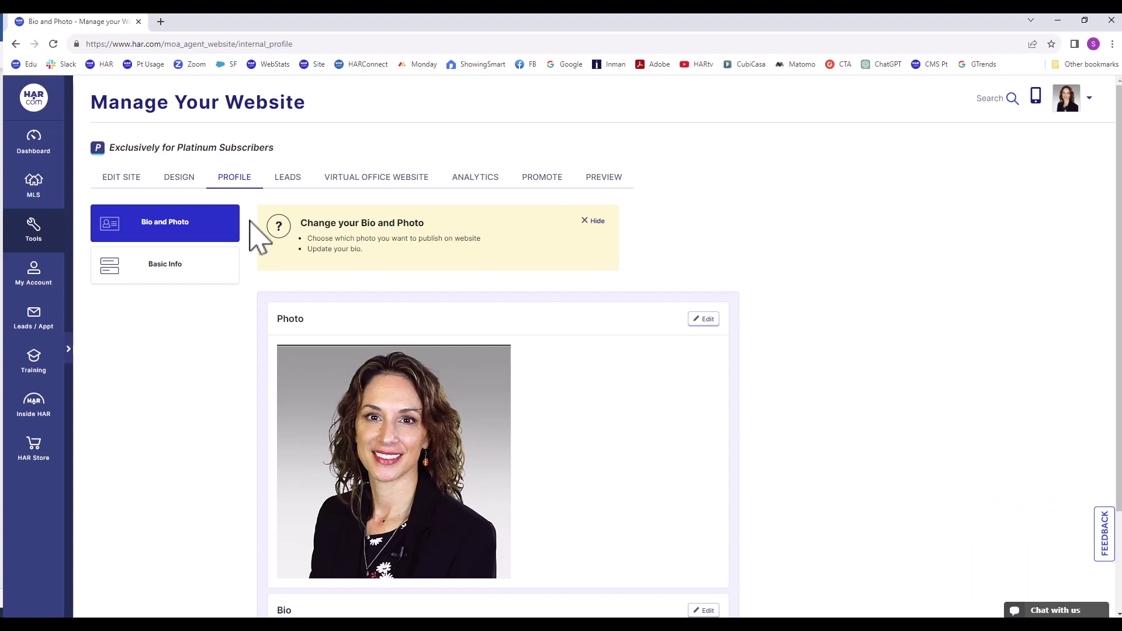
# Edit the Photo card to view the current headshot and upload instructions.
pyautogui.click(705, 321)
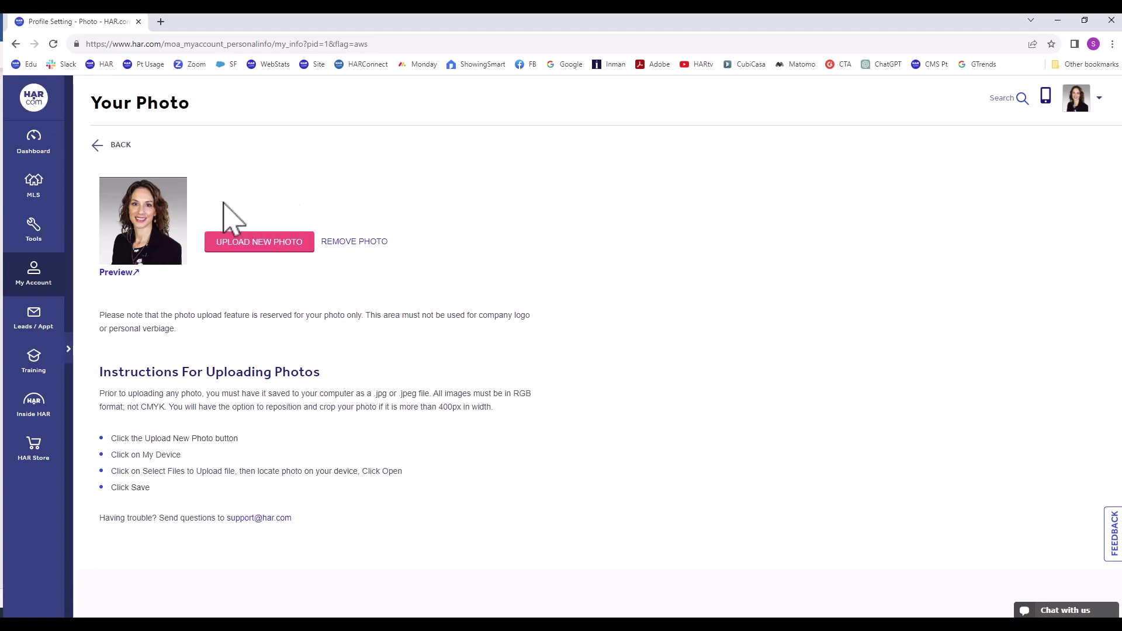
# Go back to Bio and Photo, open the Bio editor and start an Add New Bio entry.
pyautogui.click(116, 147)
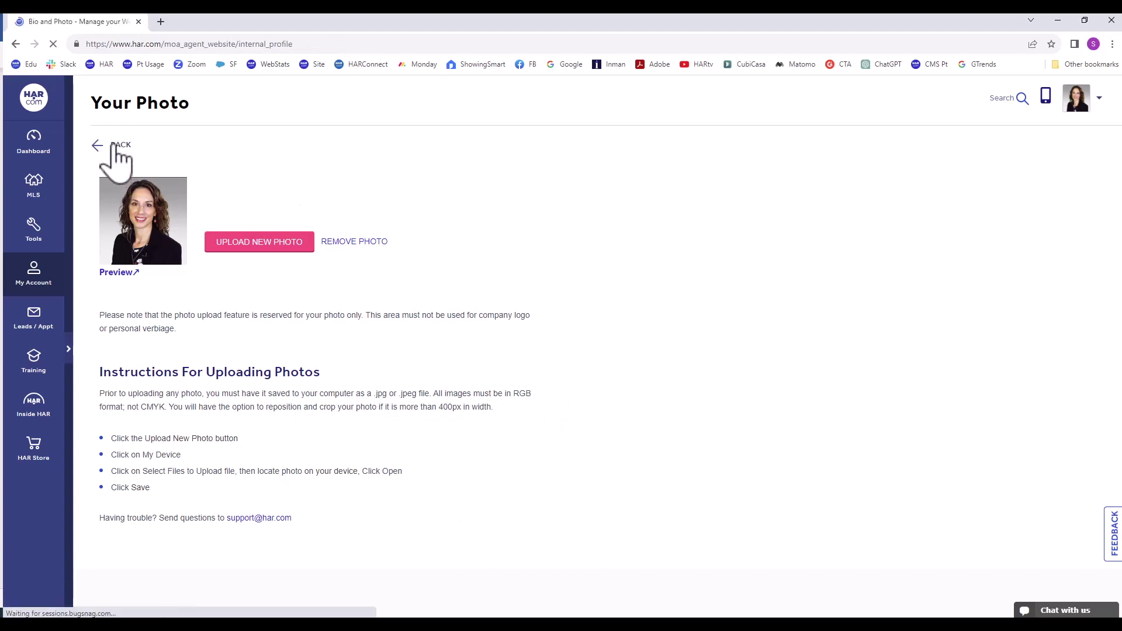
pyautogui.scroll(-2, 208, 386)
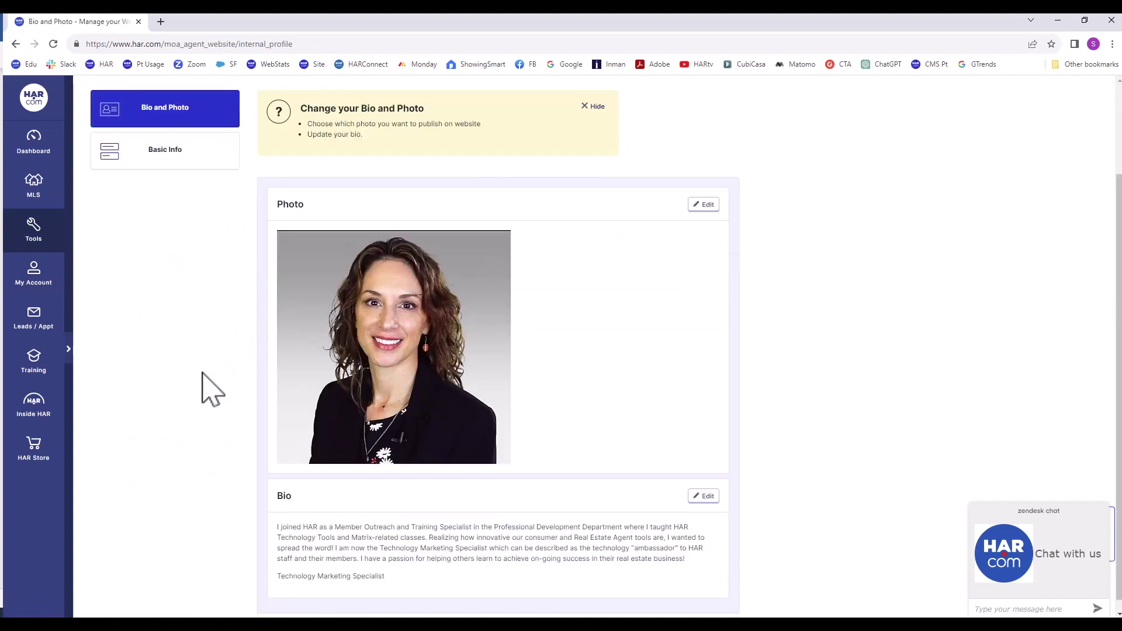
pyautogui.scroll(-1, 204, 388)
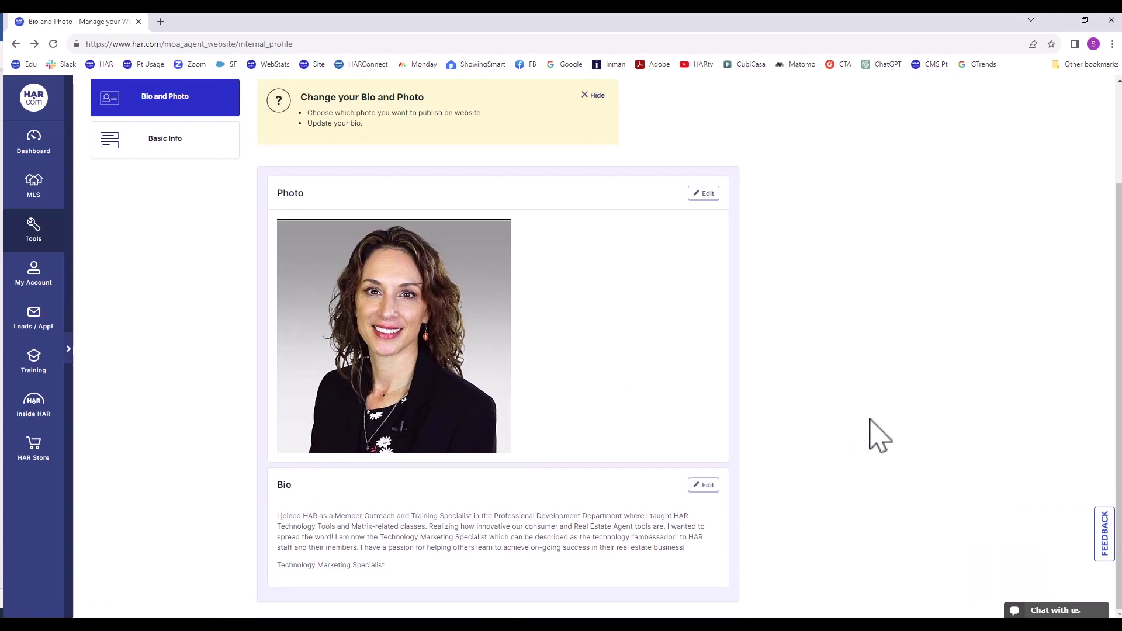
pyautogui.click(708, 487)
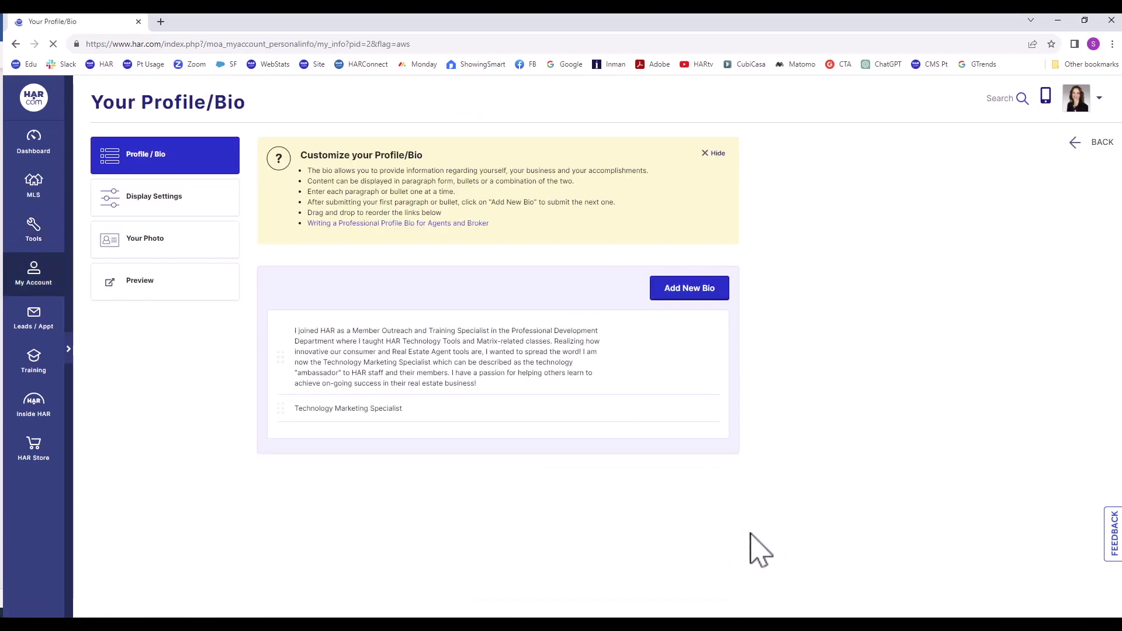
pyautogui.moveTo(672, 335)
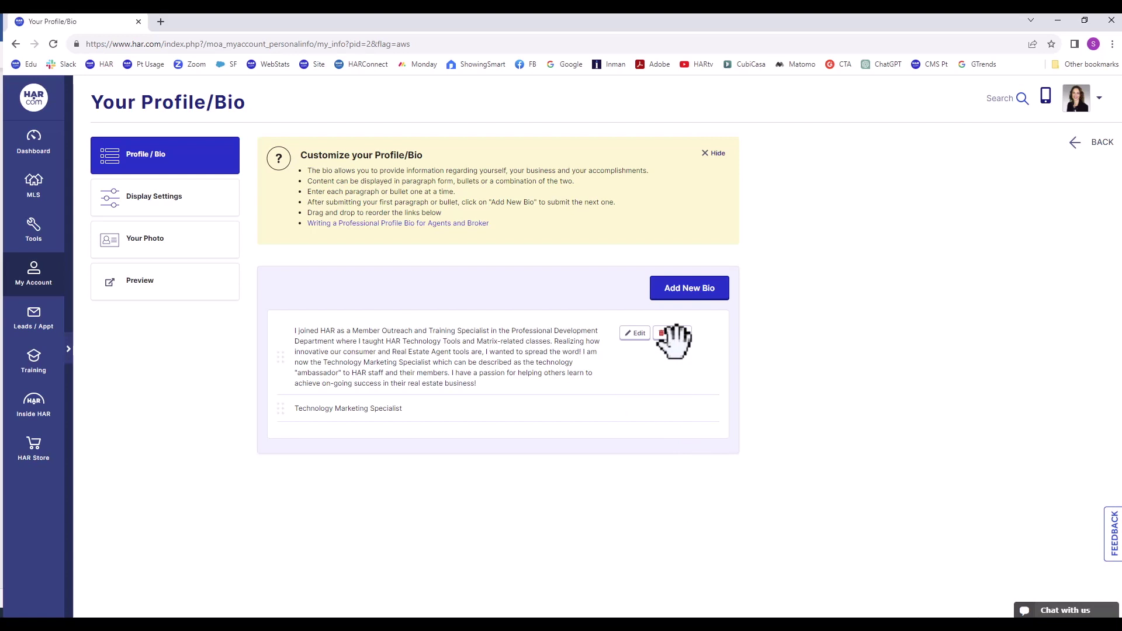
pyautogui.click(684, 293)
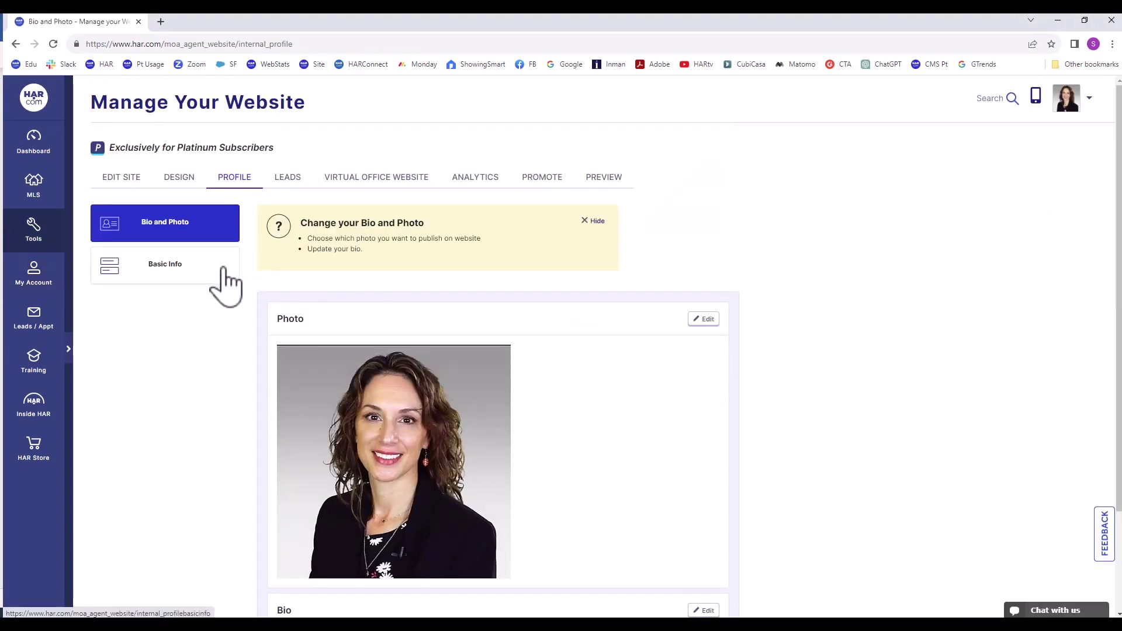
# Review the Basic Info page's designations, multiculture, multilingual, social media and video sections.
pyautogui.click(226, 271)
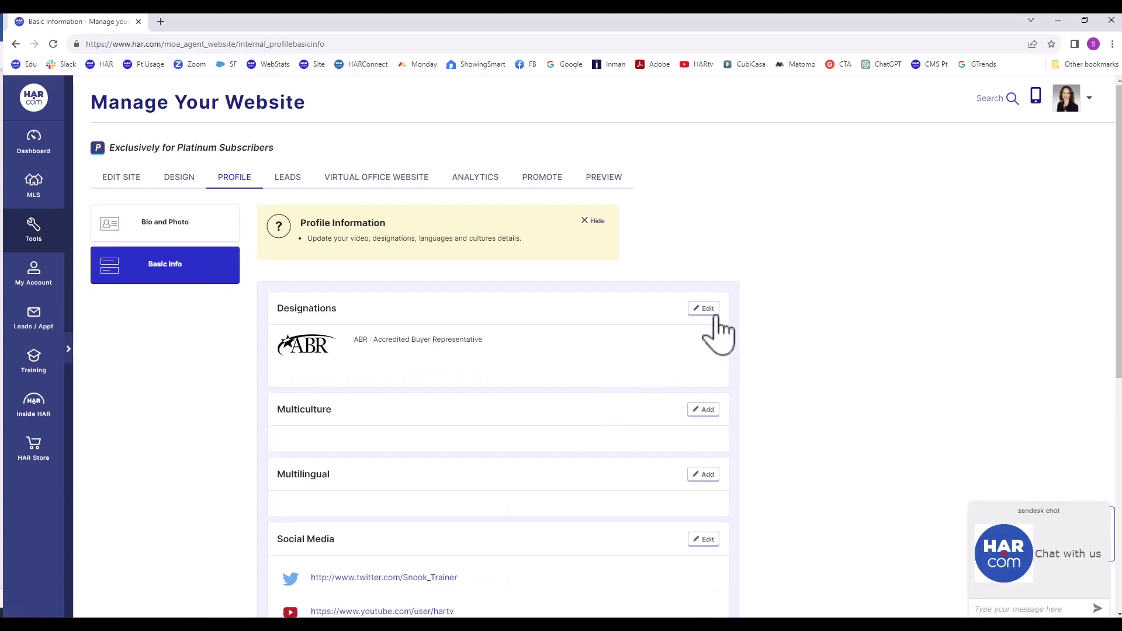
pyautogui.scroll(-2, 605, 457)
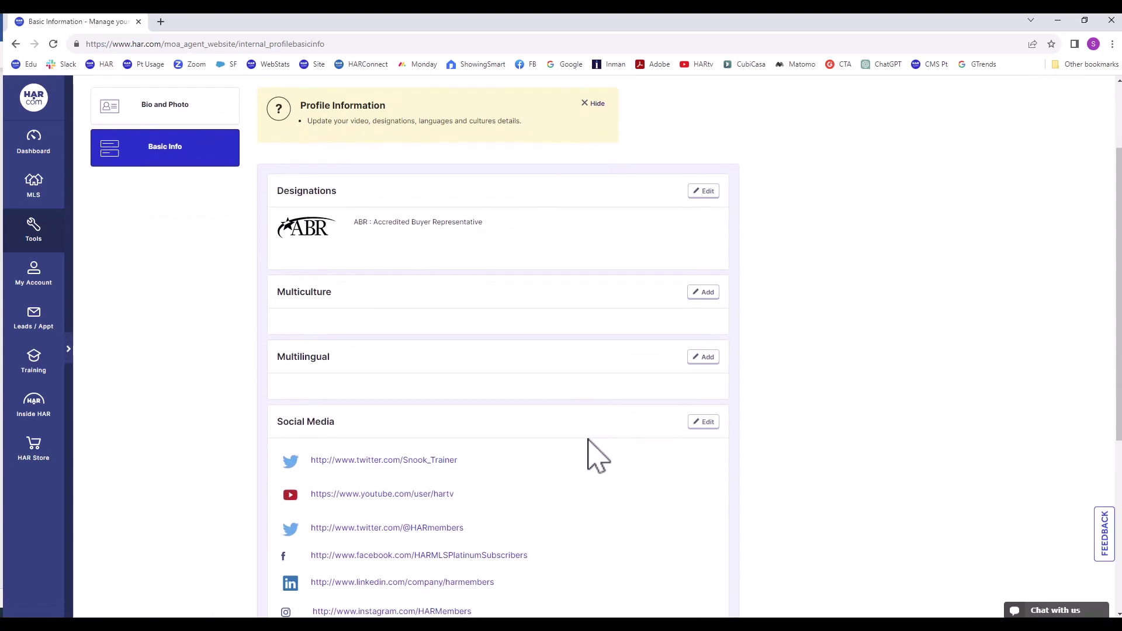
pyautogui.scroll(-5, 591, 444)
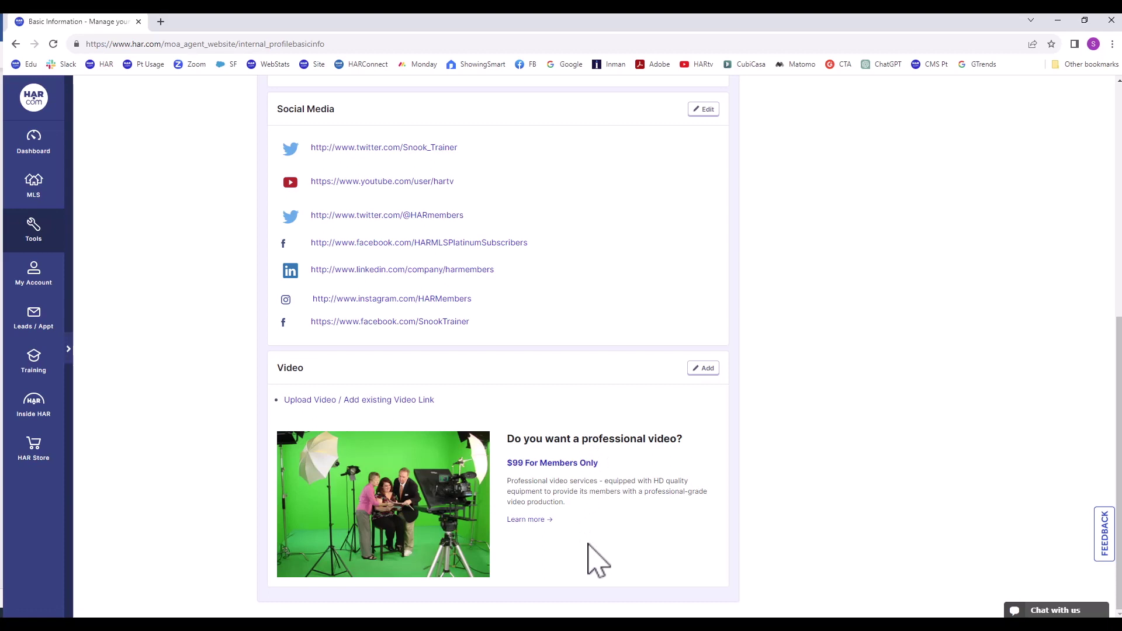
pyautogui.scroll(7, 656, 500)
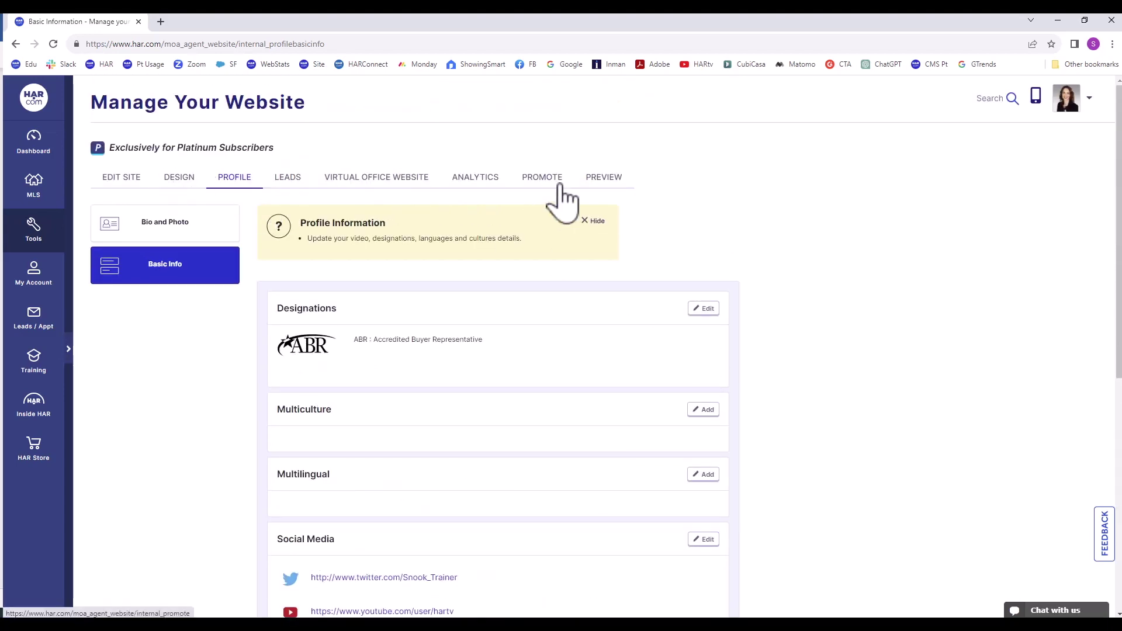
# Return to the EDIT SITE Home Page settings and scroll down to the Sections list.
pyautogui.click(121, 177)
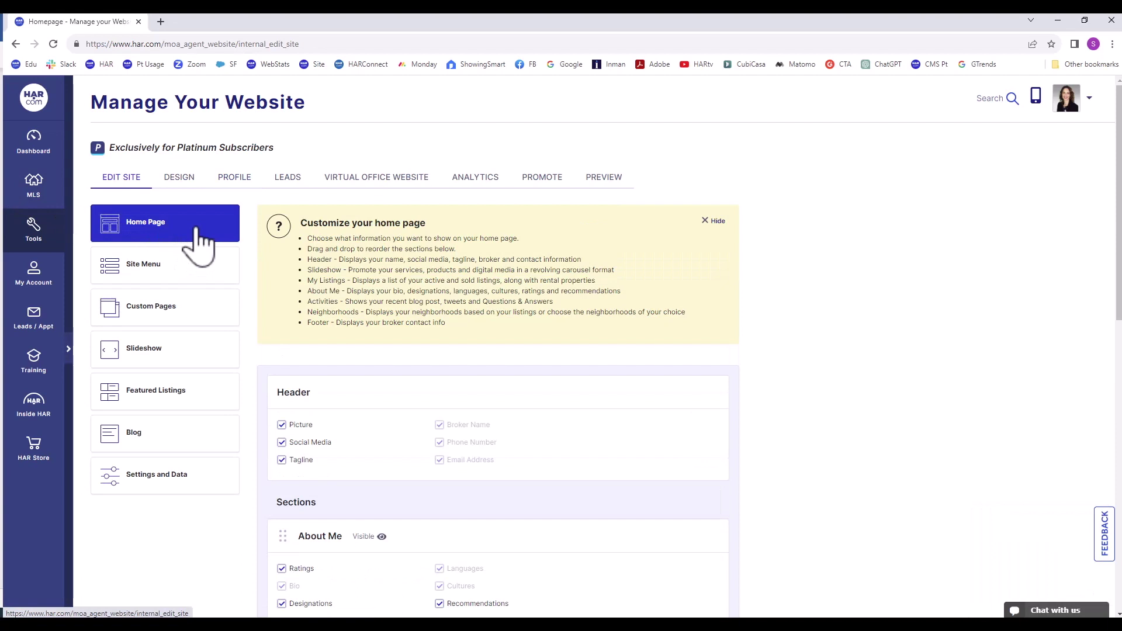
pyautogui.scroll(-3, 467, 402)
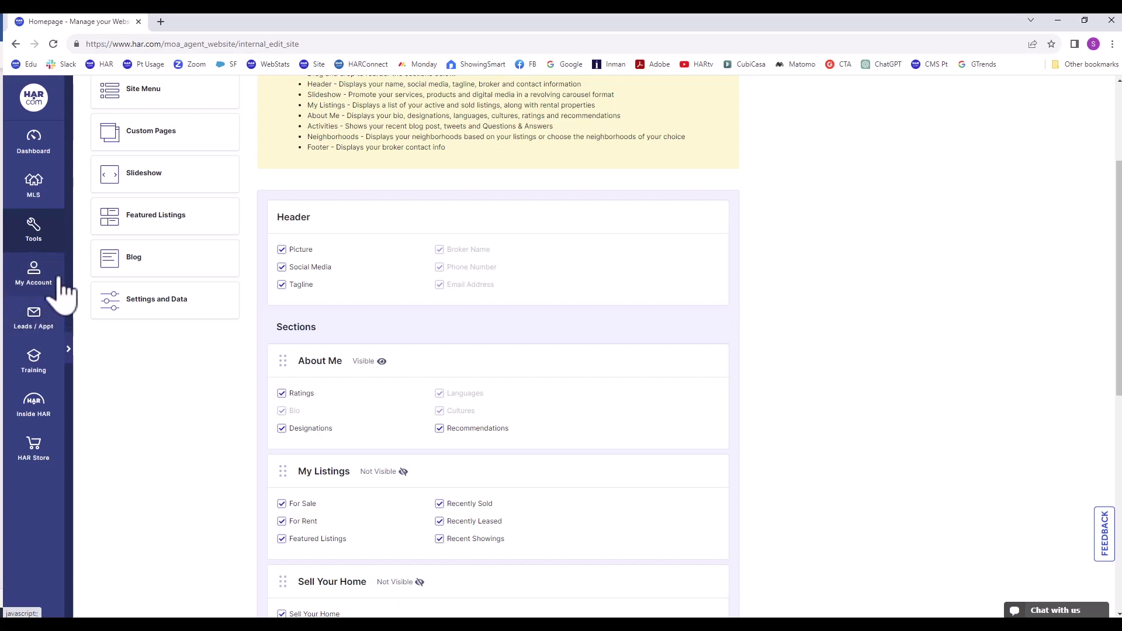
pyautogui.click(37, 286)
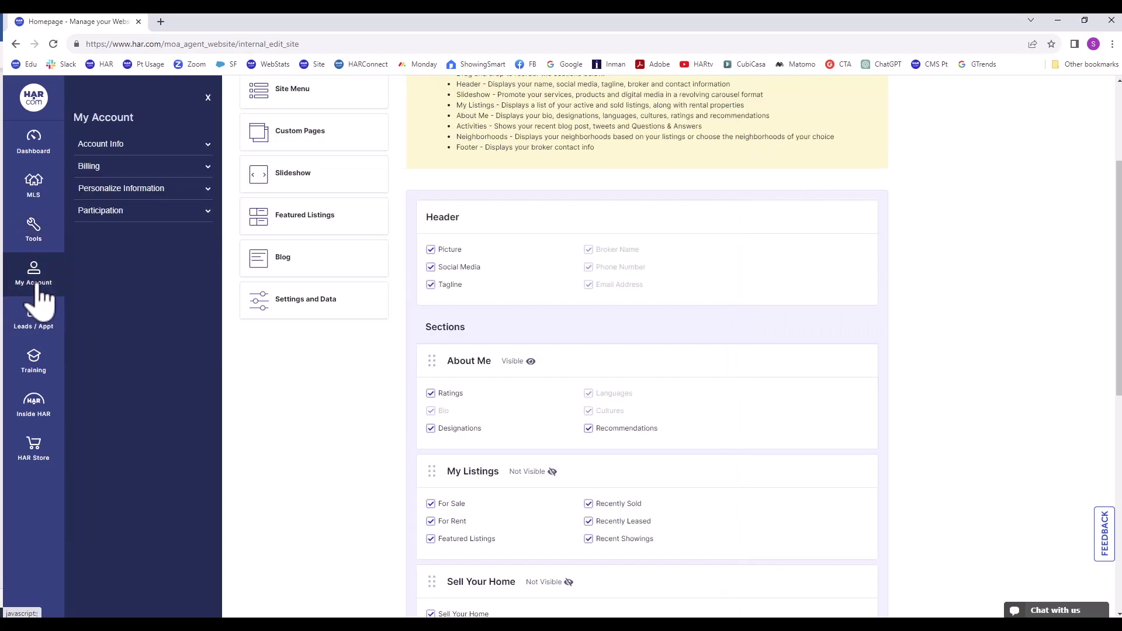
pyautogui.click(208, 146)
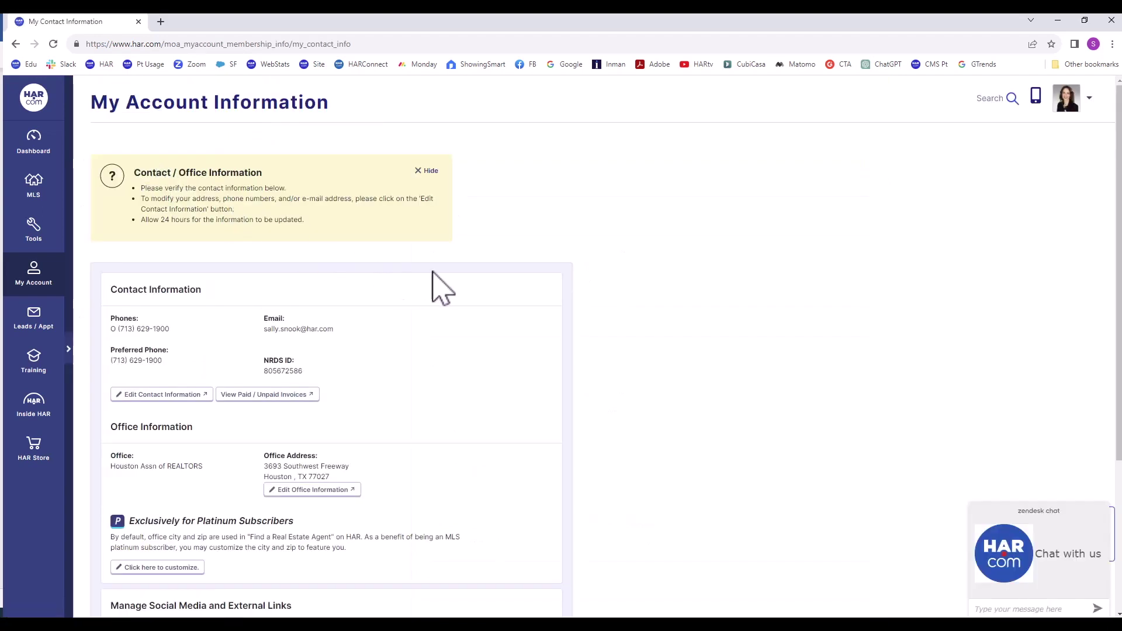
pyautogui.scroll(-3, 488, 324)
pyautogui.scroll(3, 489, 325)
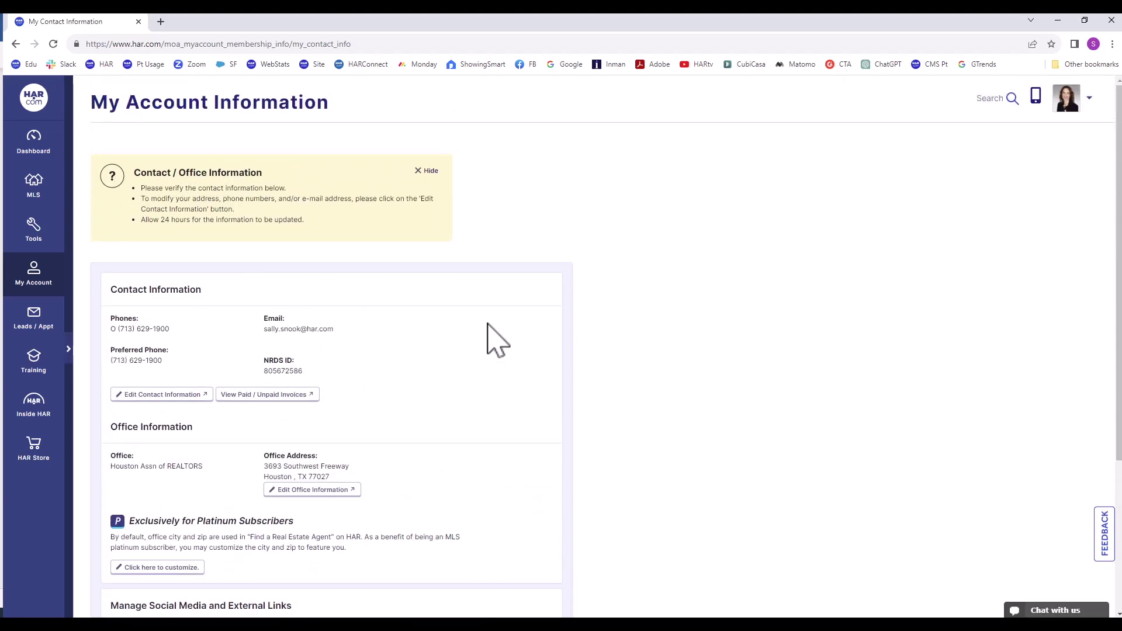
pyautogui.click(38, 154)
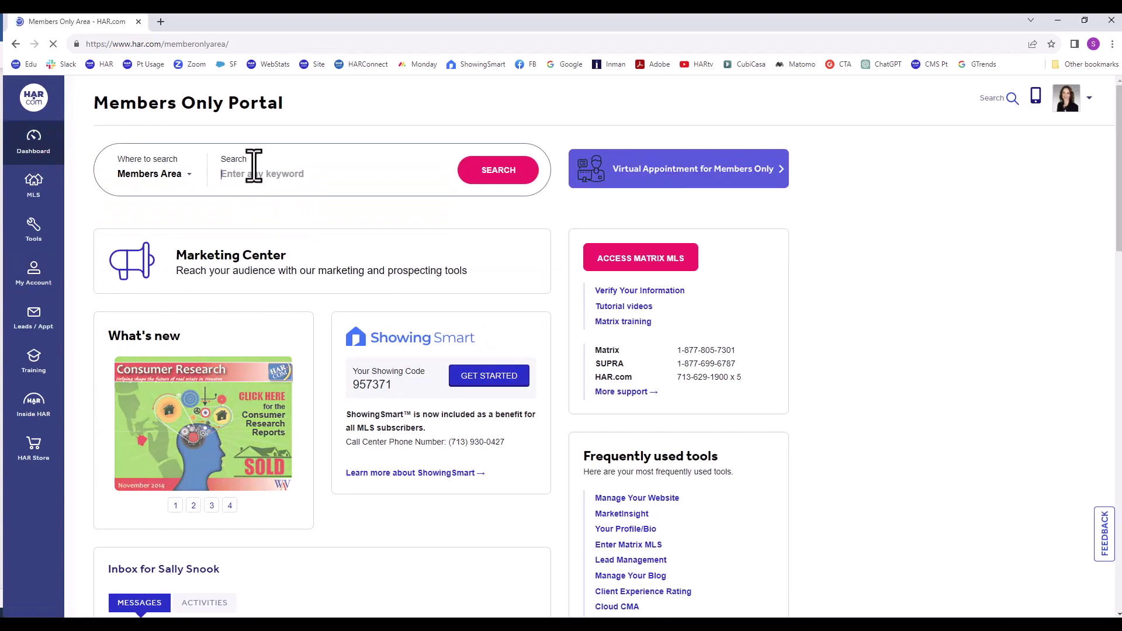
pyautogui.click(253, 173)
pyautogui.write('website')
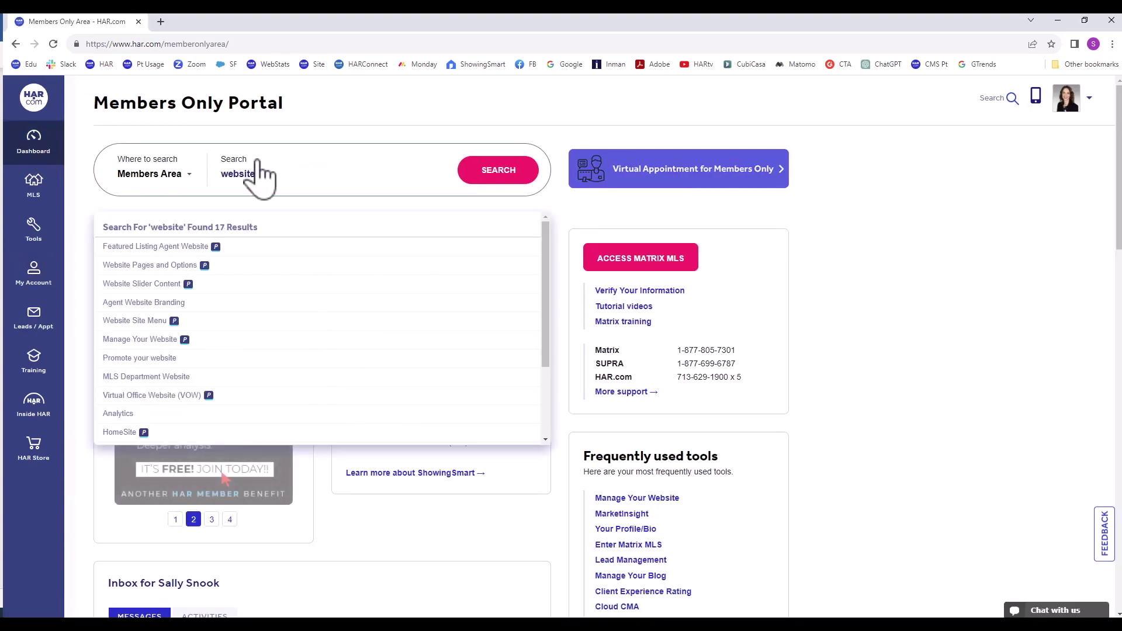
pyautogui.click(206, 346)
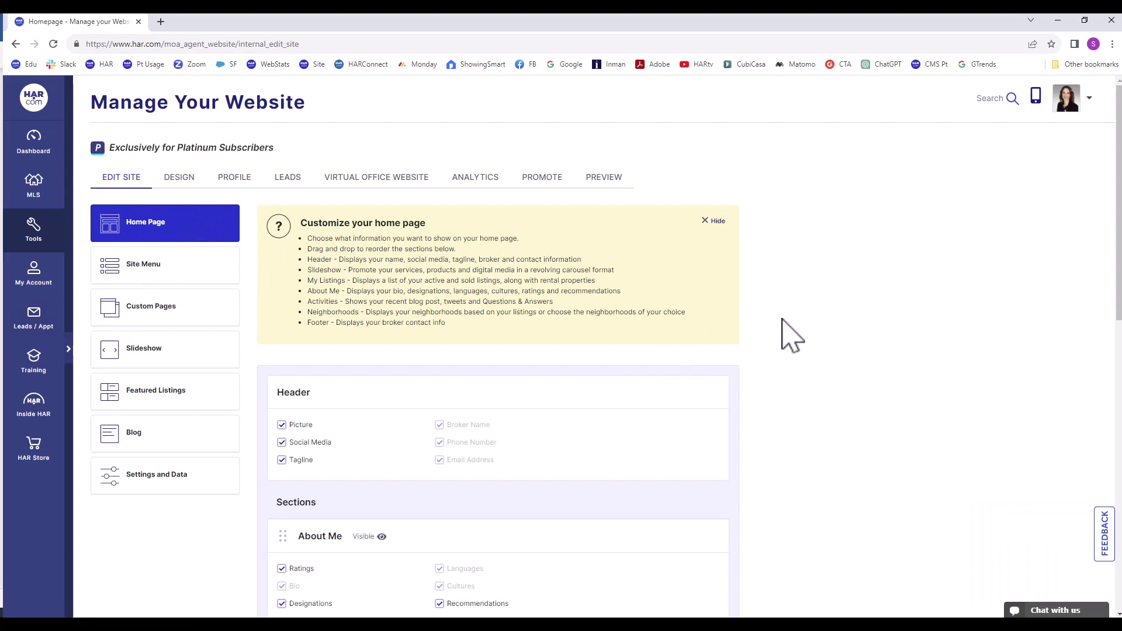
pyautogui.scroll(-4, 786, 327)
pyautogui.scroll(-1, 786, 336)
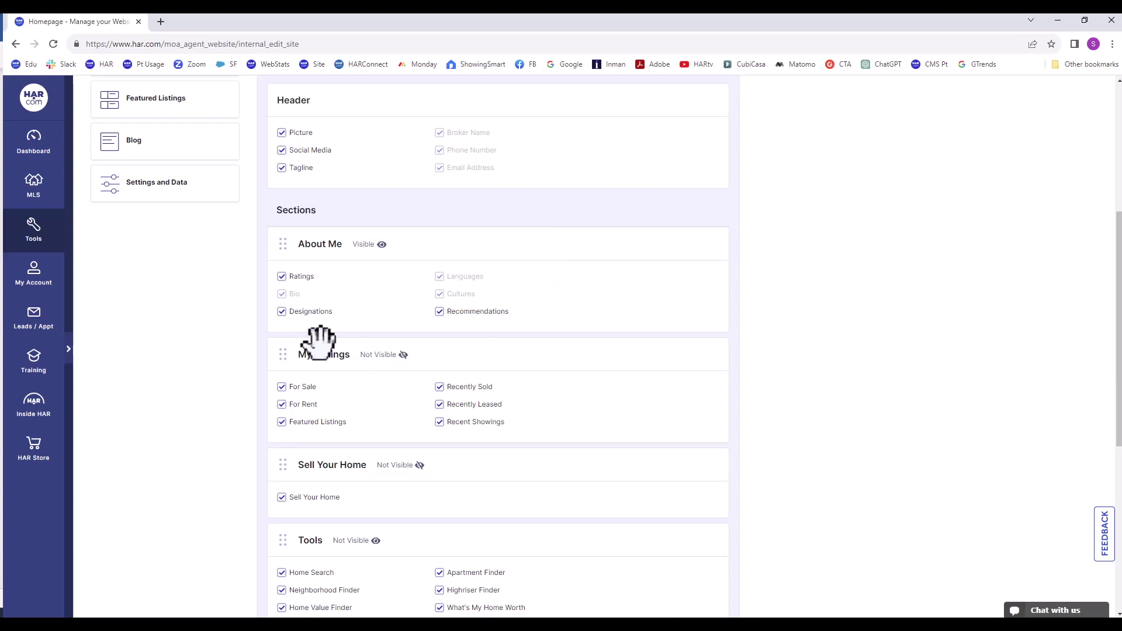
pyautogui.moveTo(284, 352); pyautogui.dragTo(290, 240)
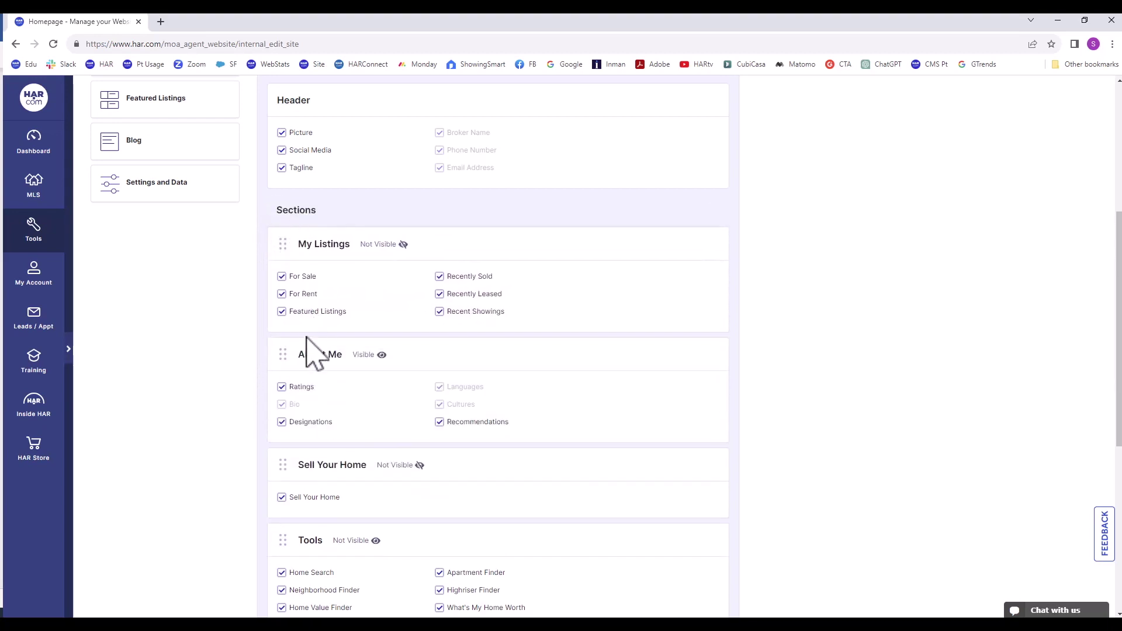
pyautogui.moveTo(280, 351); pyautogui.dragTo(283, 513)
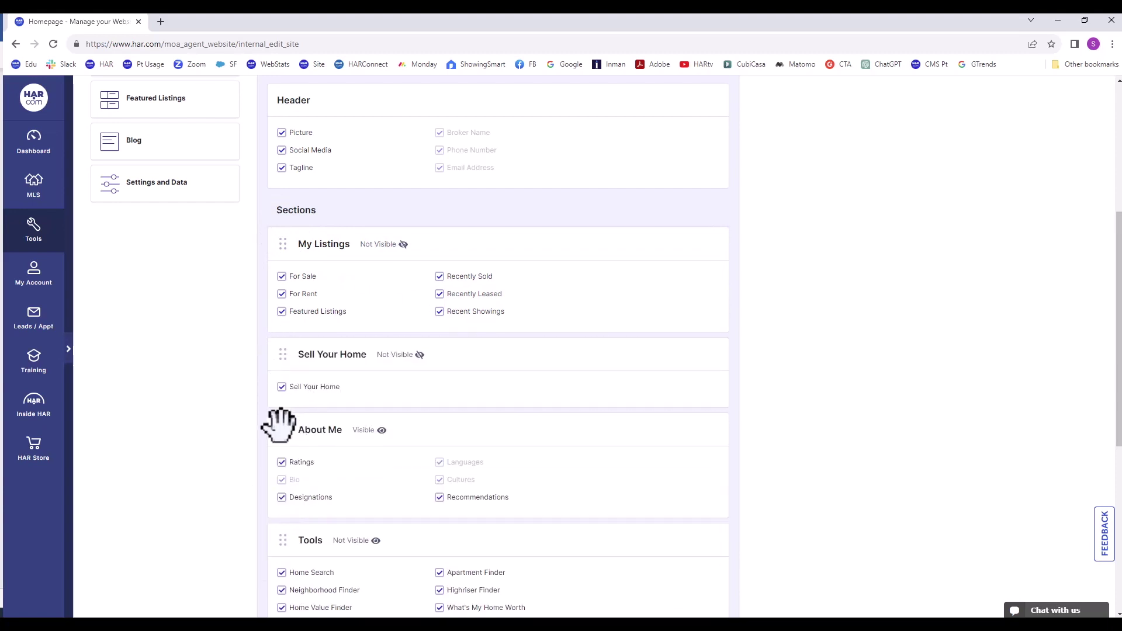
pyautogui.moveTo(275, 422); pyautogui.dragTo(283, 241)
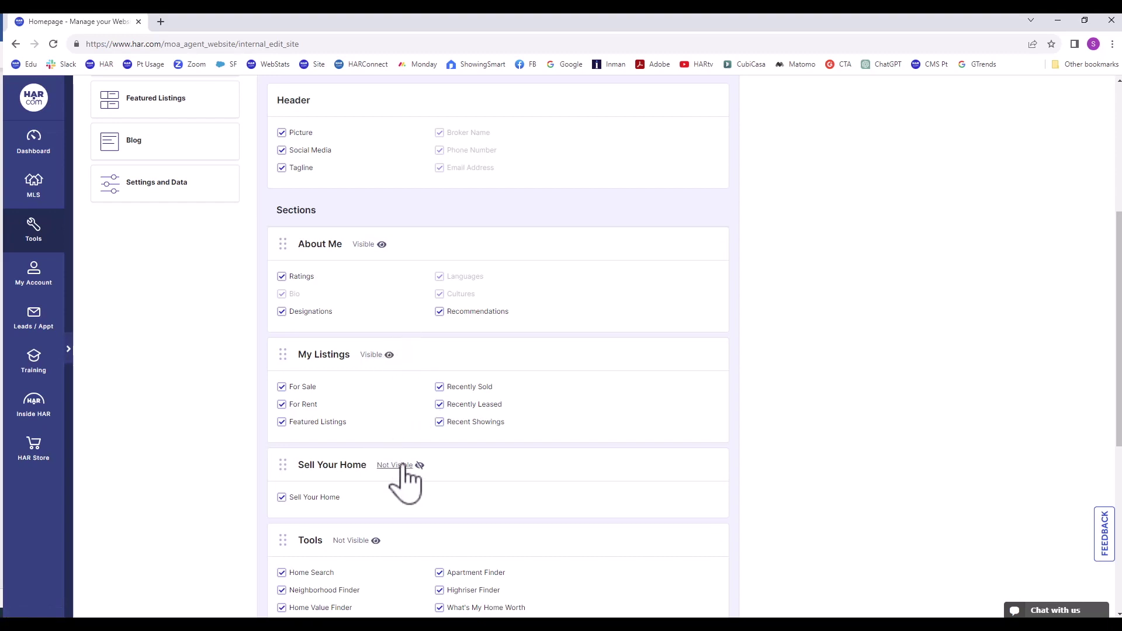
# Toggle the Sell Your Home section's eye from Not Visible to Visible.
pyautogui.click(403, 467)
pyautogui.scroll(1, 497, 205)
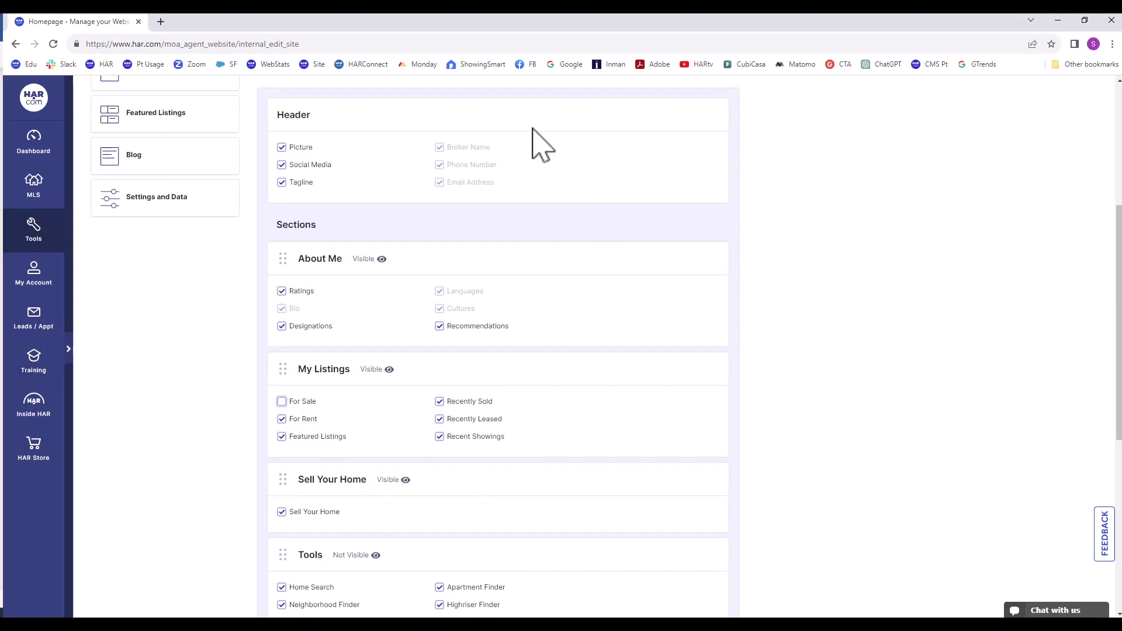
pyautogui.scroll(-2, 538, 143)
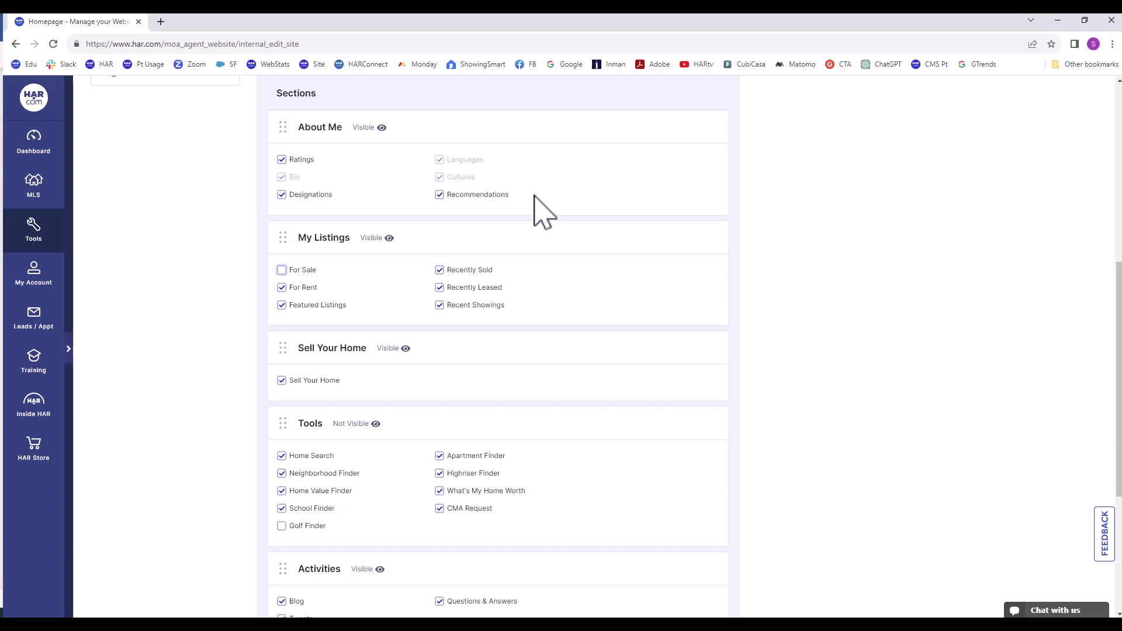
# From the Dashboard, view Ratings and Reviews' Client Experience Rating, then go on to Recommendations.
pyautogui.click(50, 146)
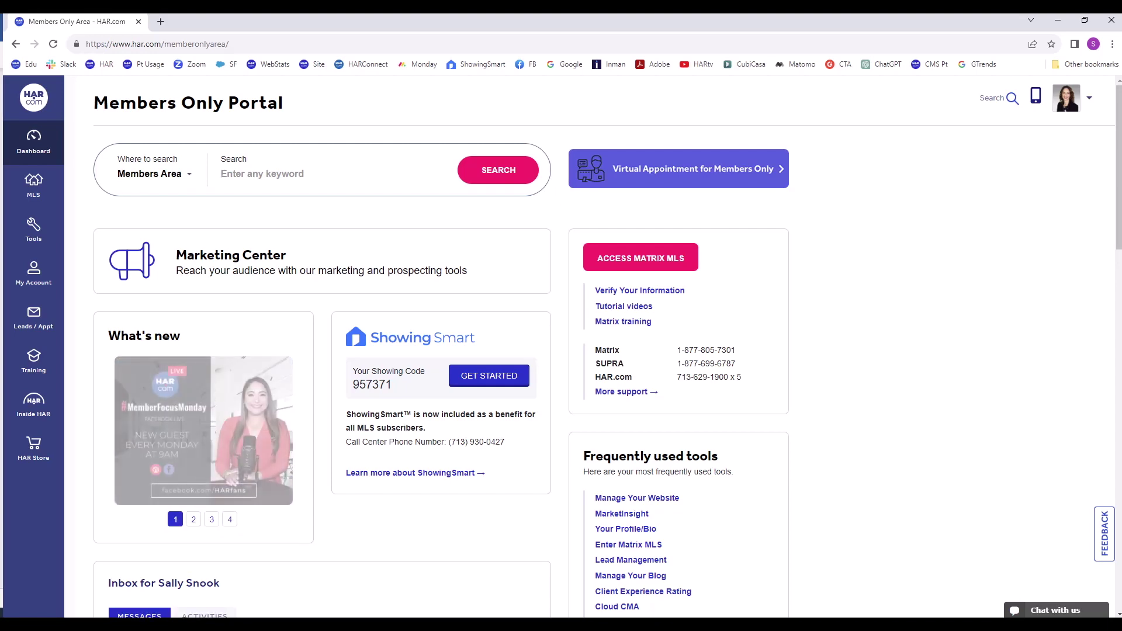
pyautogui.click(50, 240)
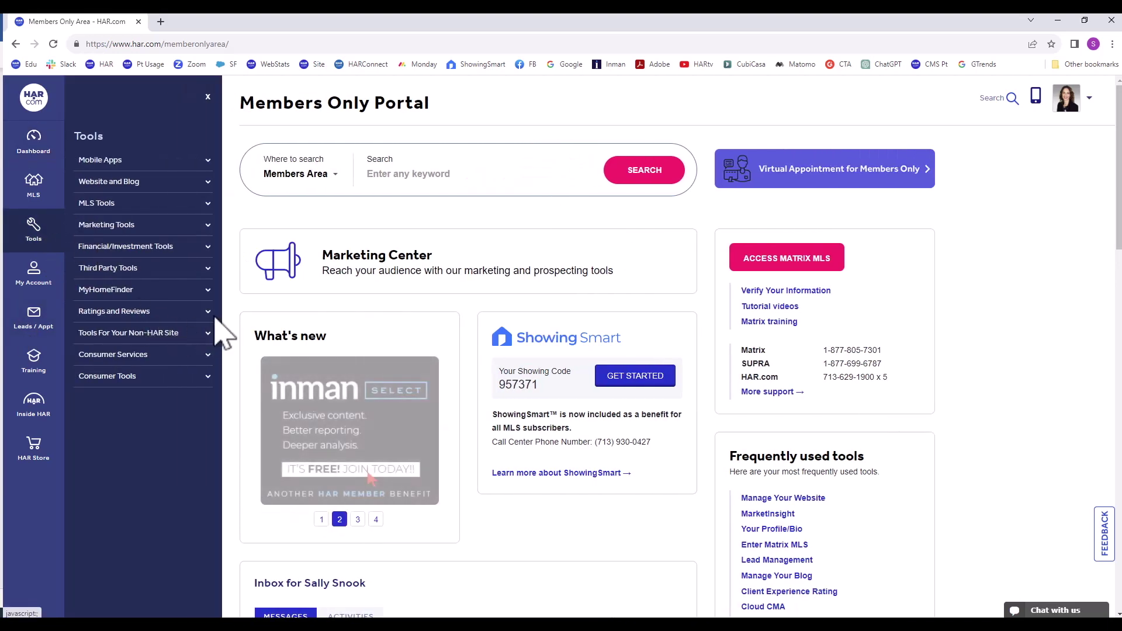
pyautogui.click(209, 312)
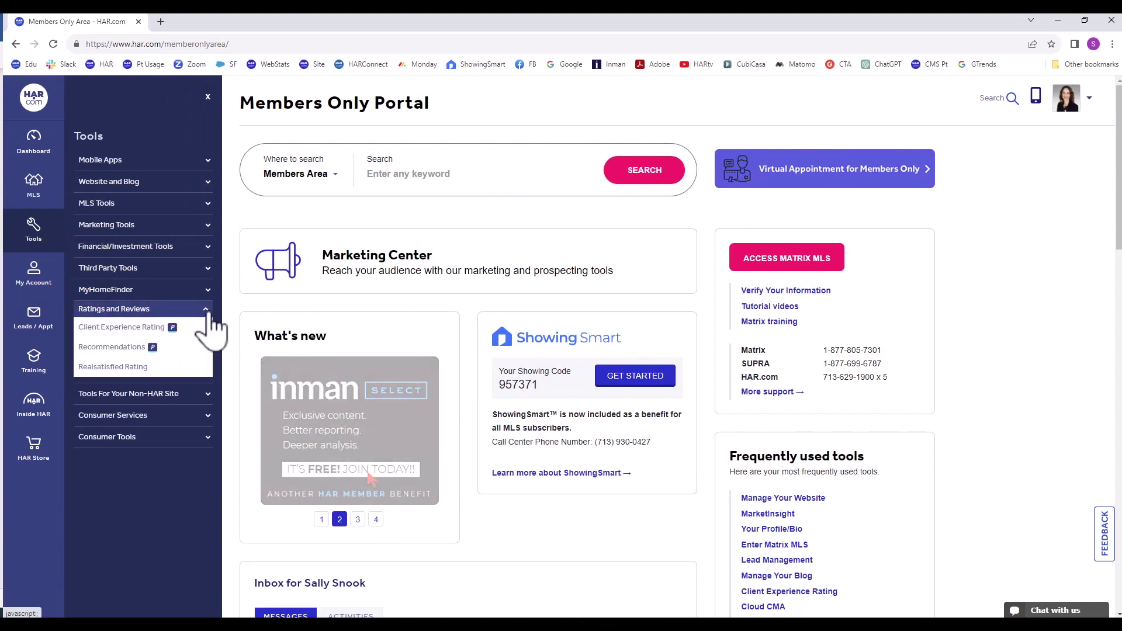
pyautogui.click(148, 329)
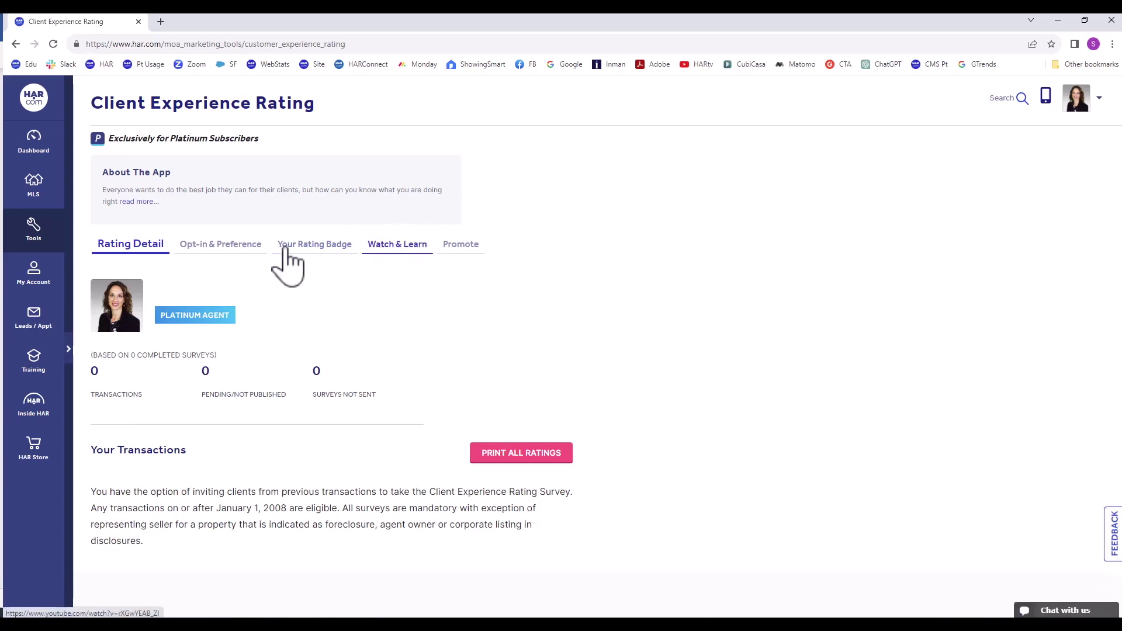
pyautogui.click(68, 350)
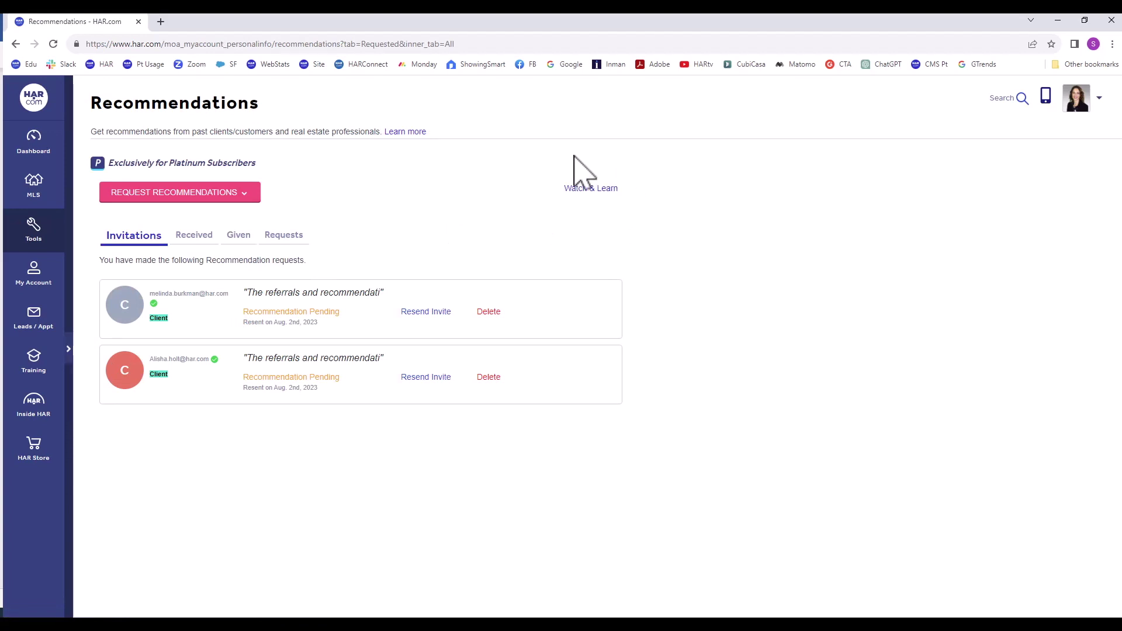
pyautogui.moveTo(44, 163)
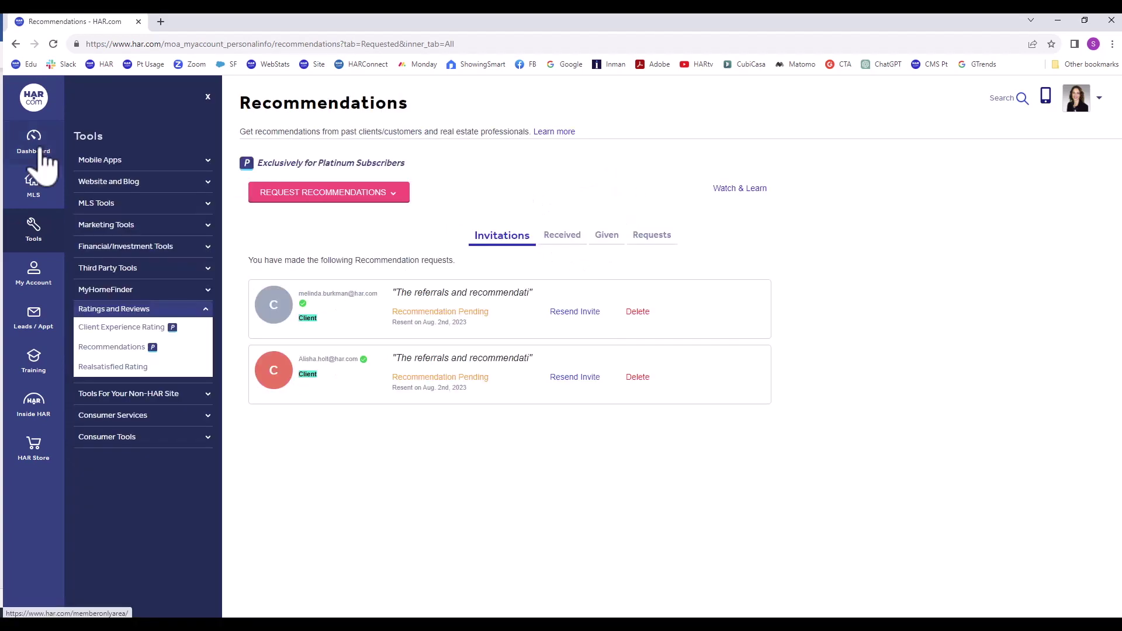
# Reopen Manage Your Website via Tools > Website and Blog and recheck For Sale under My Listings.
pyautogui.click(206, 181)
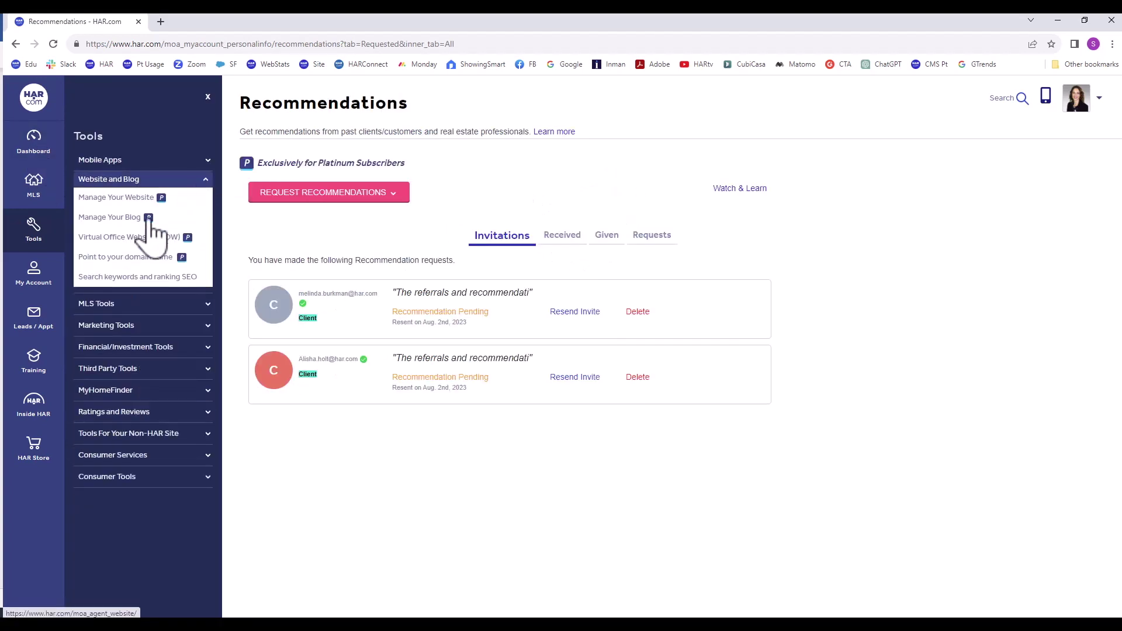
pyautogui.click(122, 197)
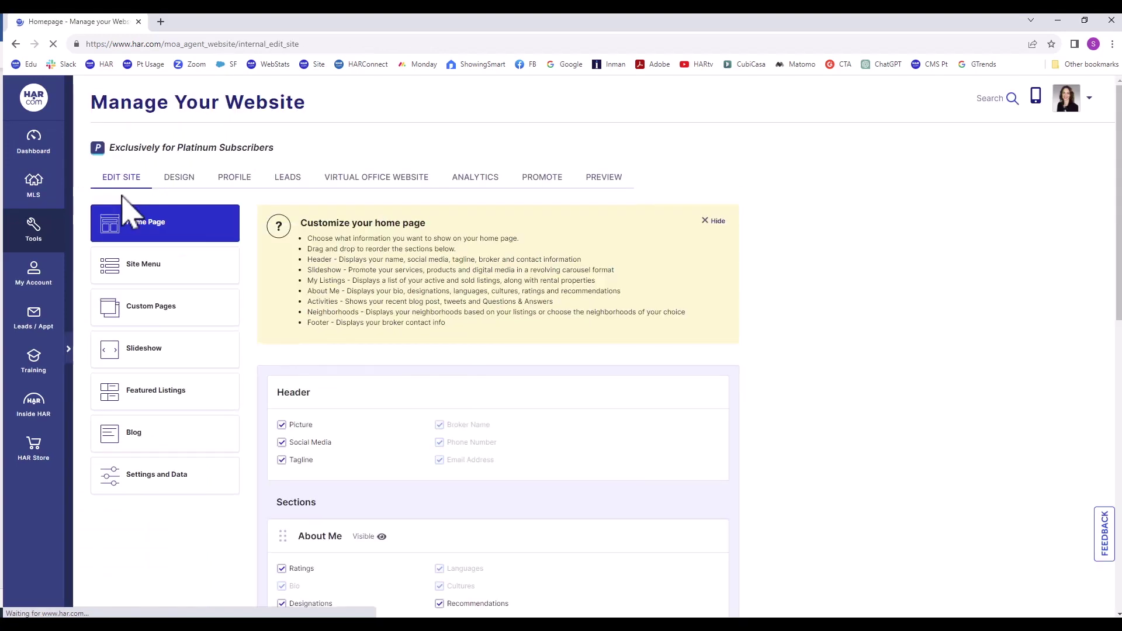
pyautogui.scroll(-3, 393, 362)
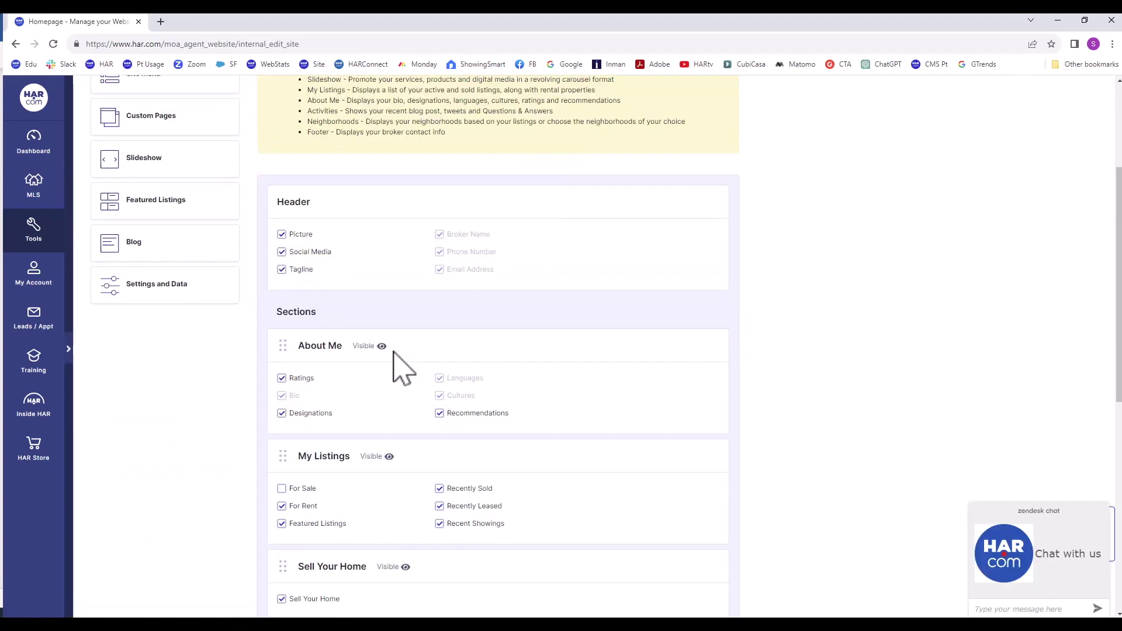
pyautogui.scroll(-4, 393, 356)
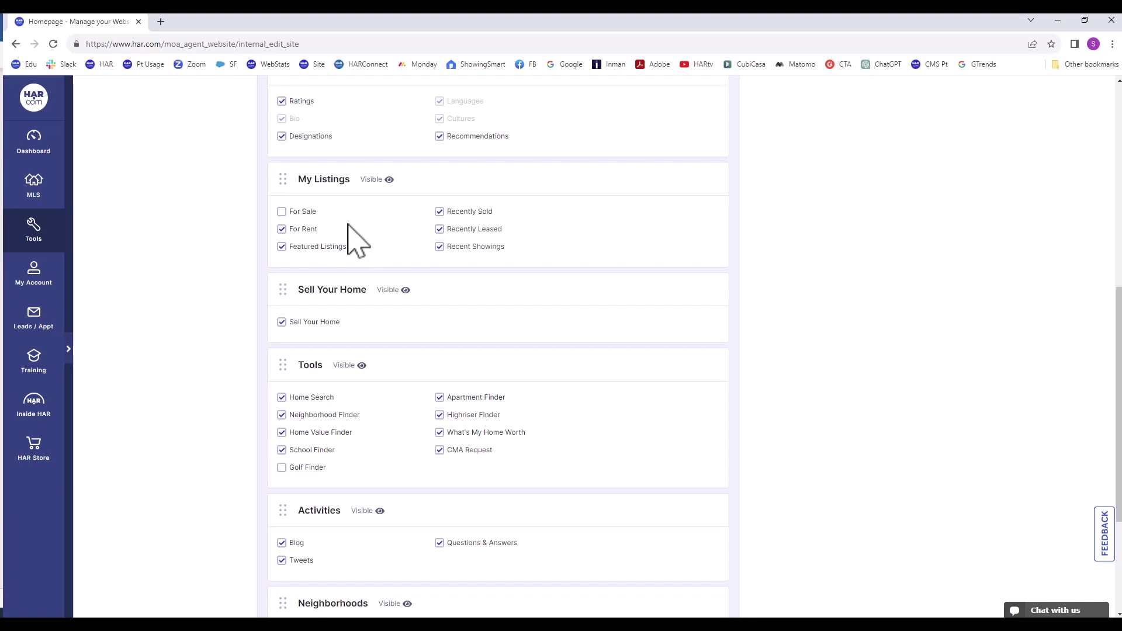
pyautogui.click(281, 212)
pyautogui.scroll(-3, 518, 253)
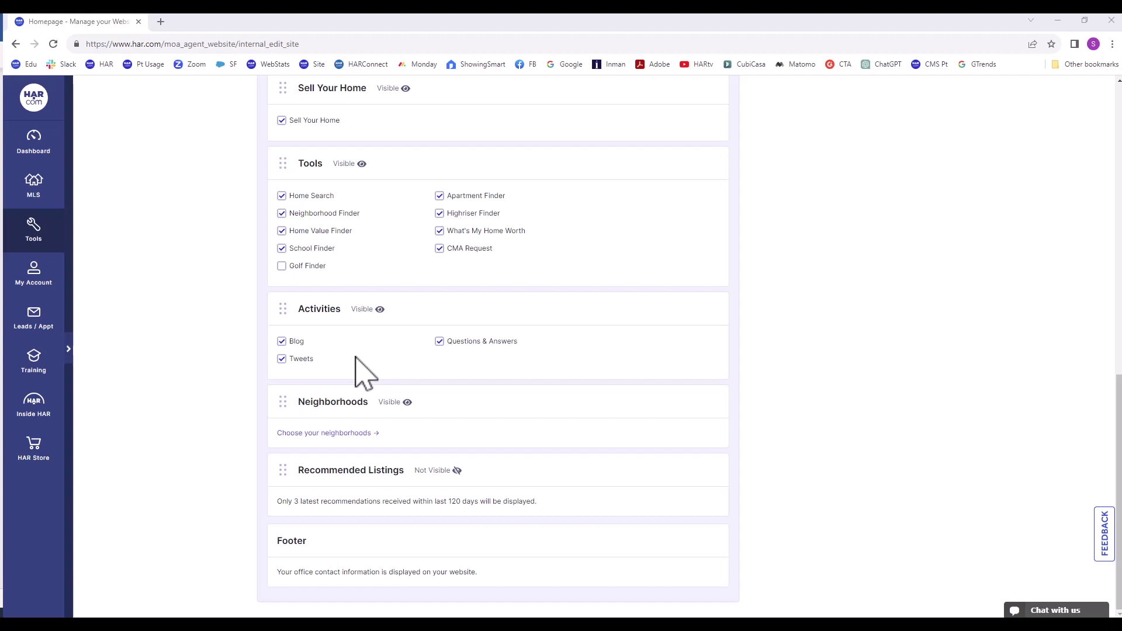
pyautogui.scroll(10, 251, 300)
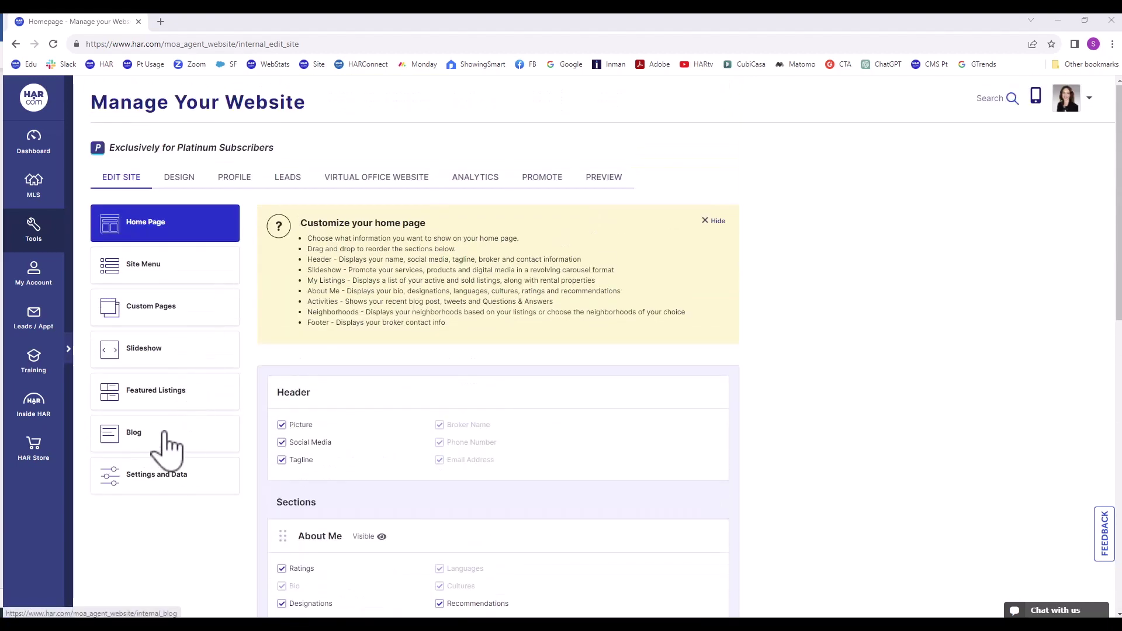
pyautogui.click(166, 437)
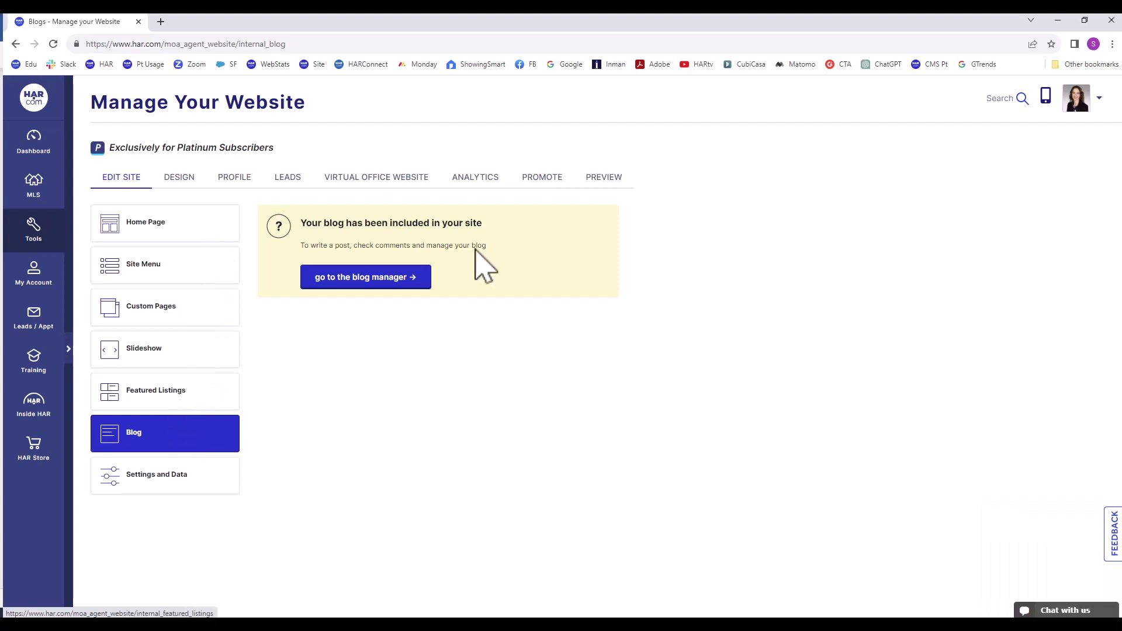
pyautogui.click(378, 280)
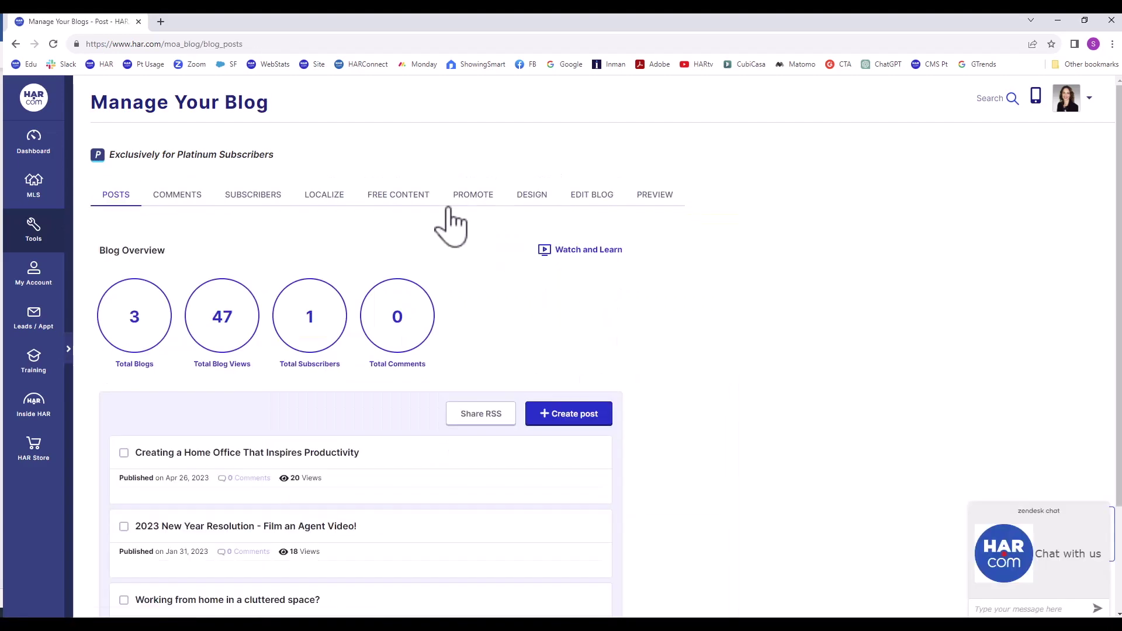
pyautogui.click(16, 44)
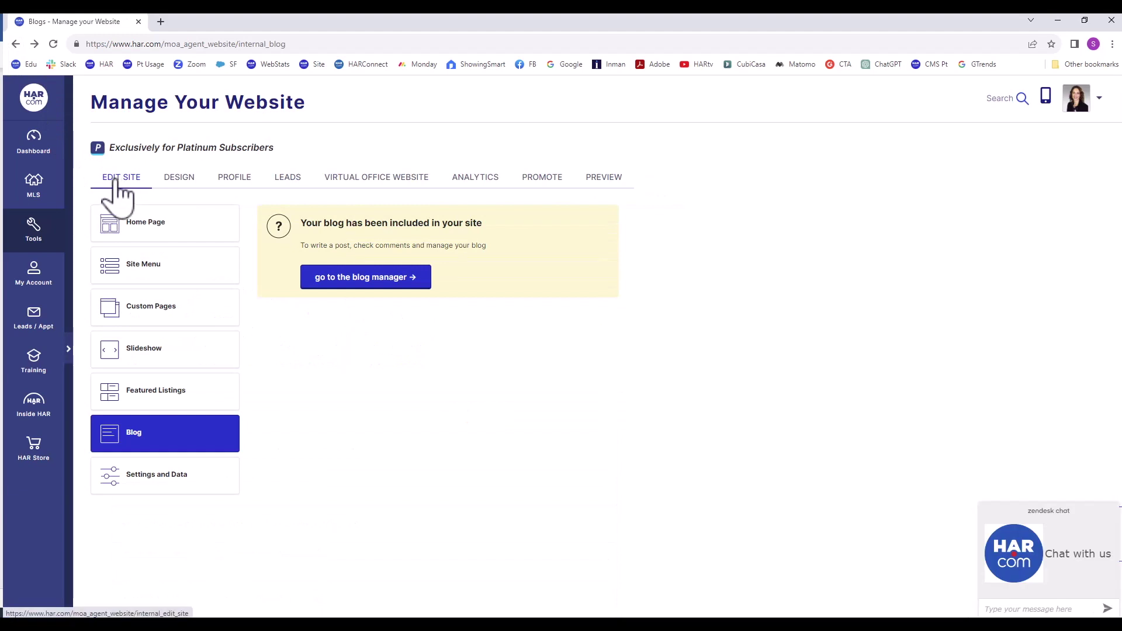
pyautogui.click(148, 237)
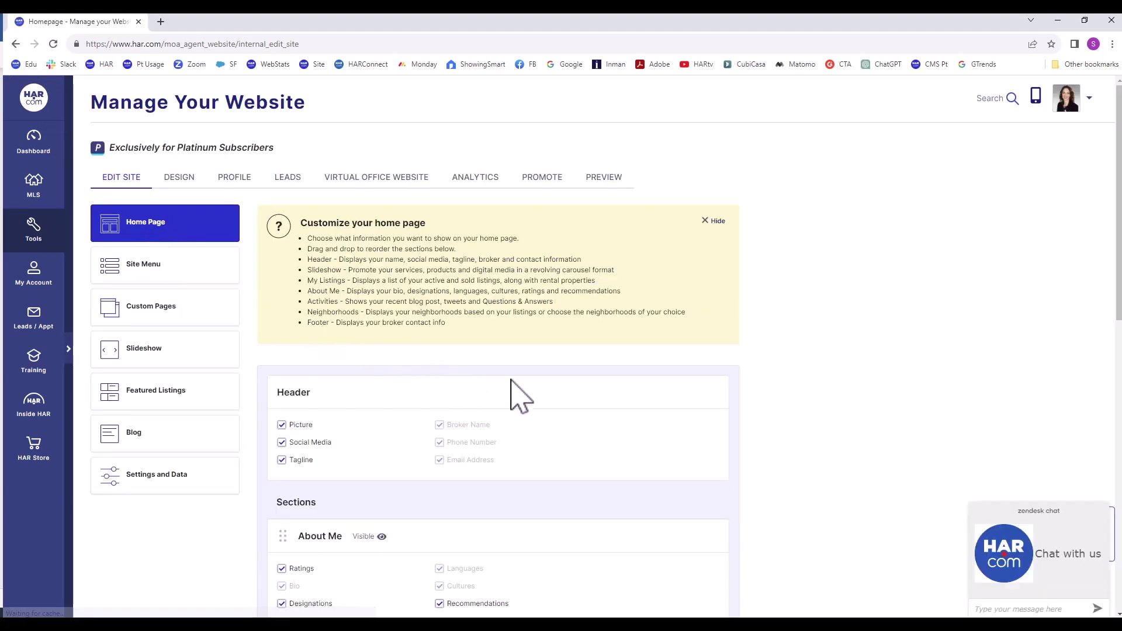
# Go to the Neighborhoods section and follow the Choose your neighborhoods link.
pyautogui.scroll(-7, 556, 389)
pyautogui.scroll(-4, 552, 369)
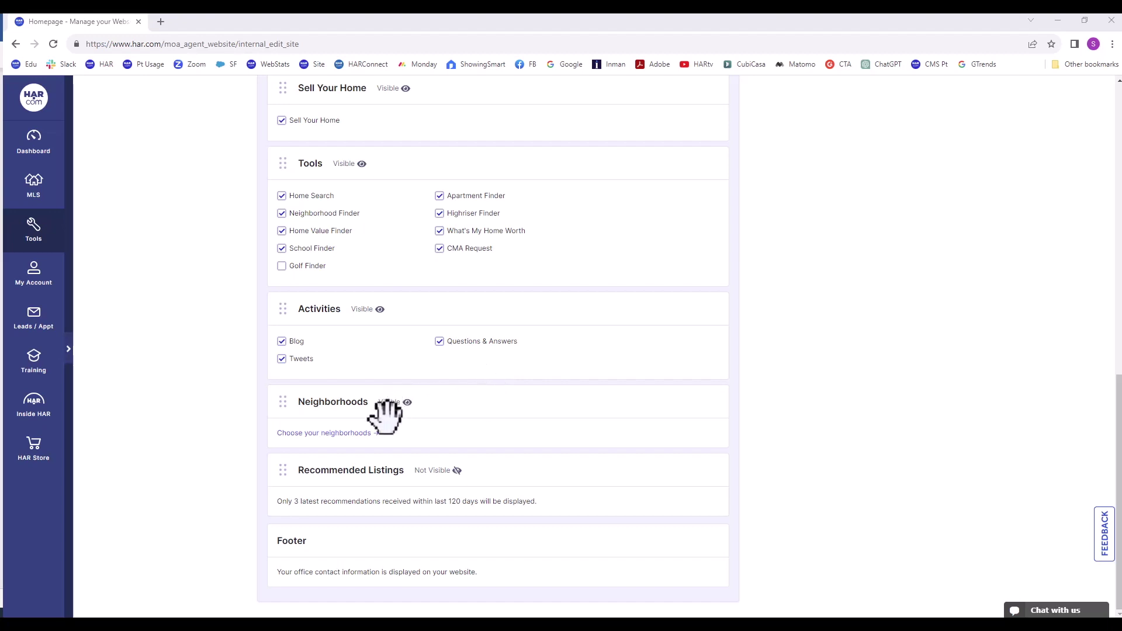
pyautogui.click(345, 435)
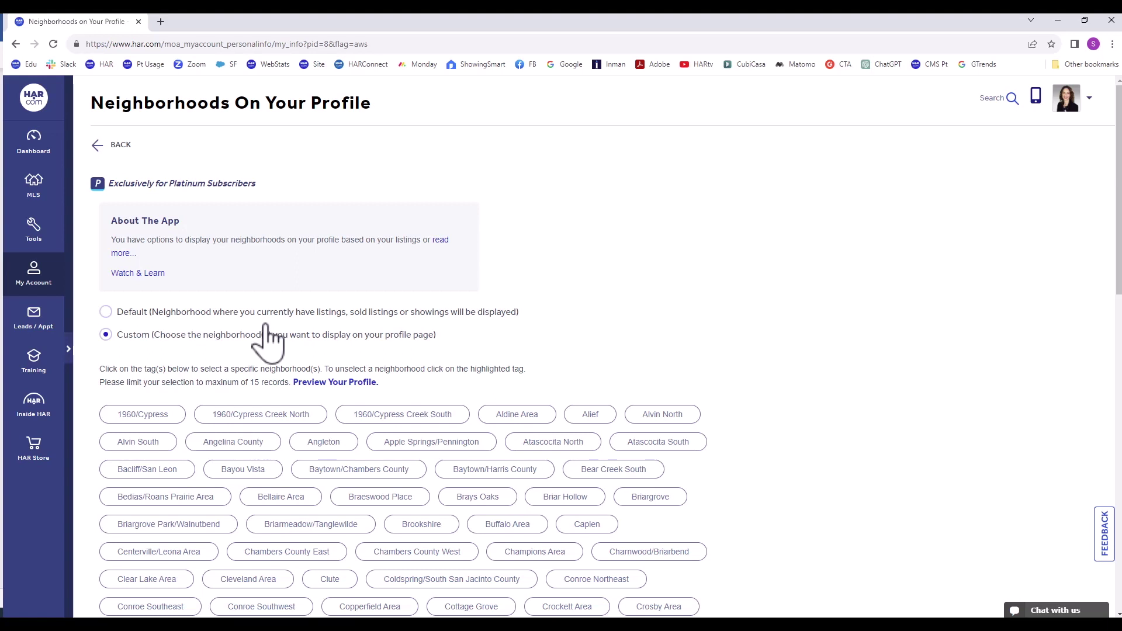
# Go back from Neighborhoods On Your Profile and scroll the homepage sections.
pyautogui.click(98, 146)
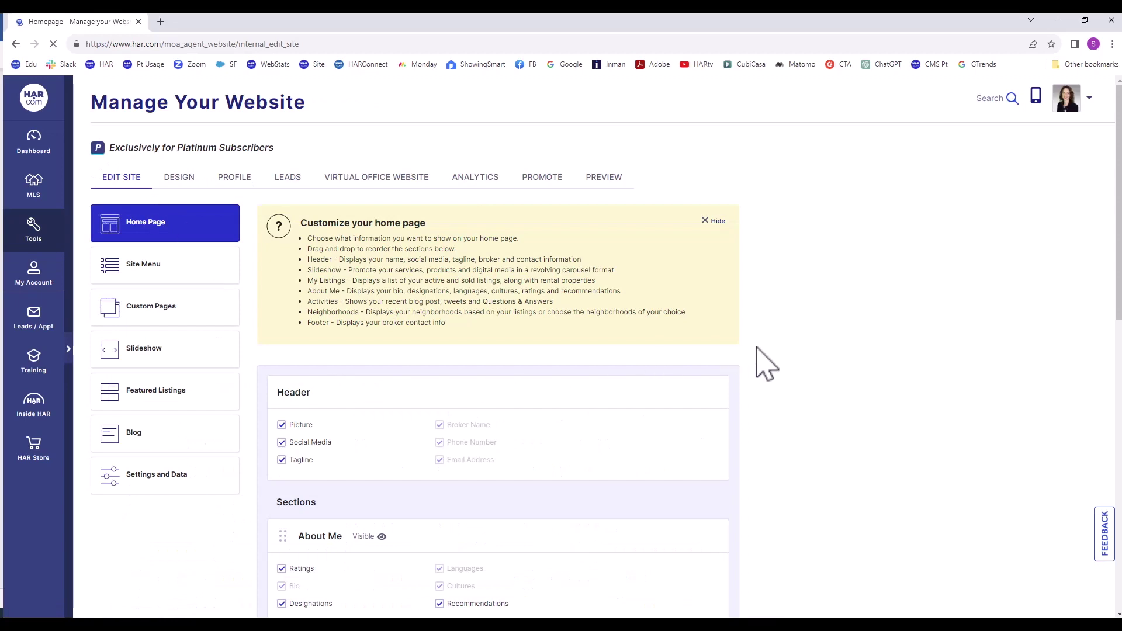
pyautogui.scroll(-10, 764, 375)
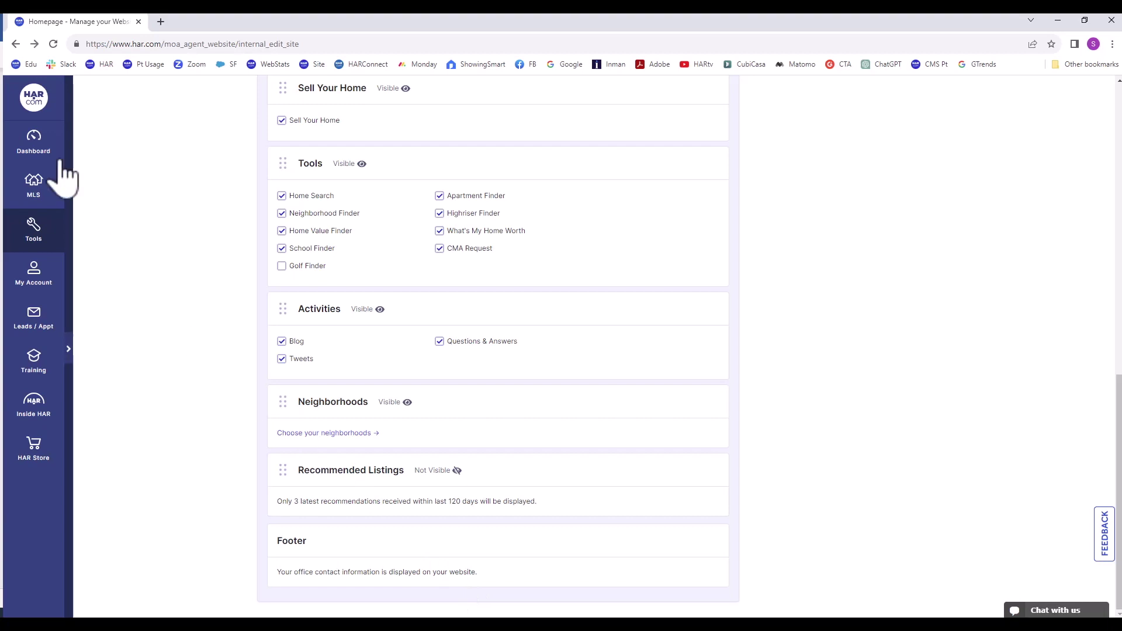
pyautogui.click(42, 147)
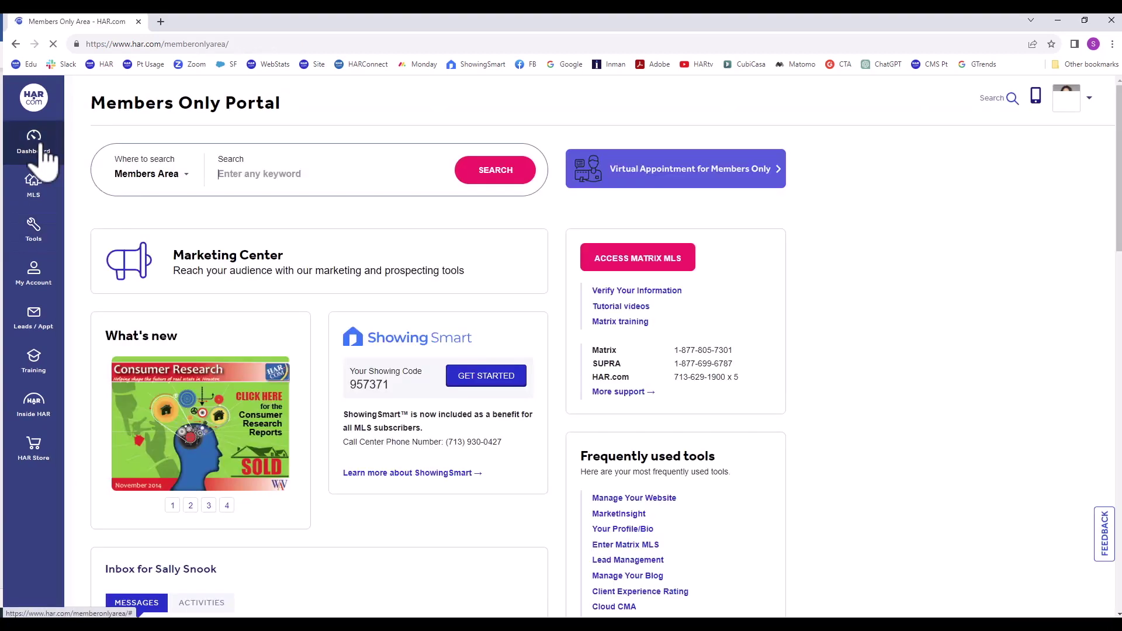
pyautogui.write('website')
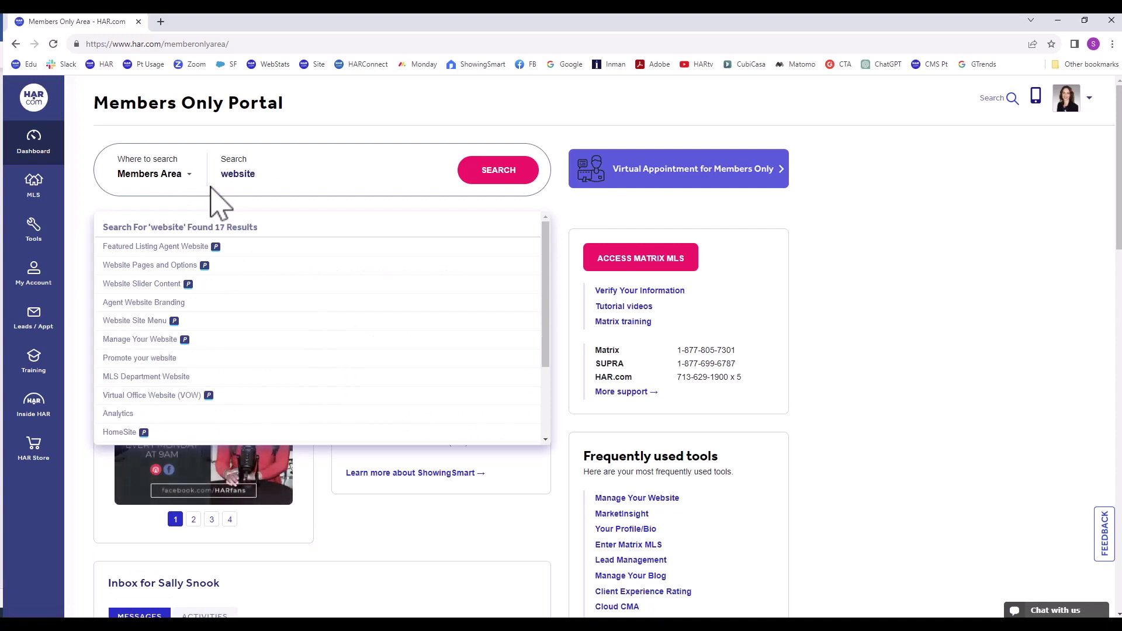
pyautogui.click(214, 342)
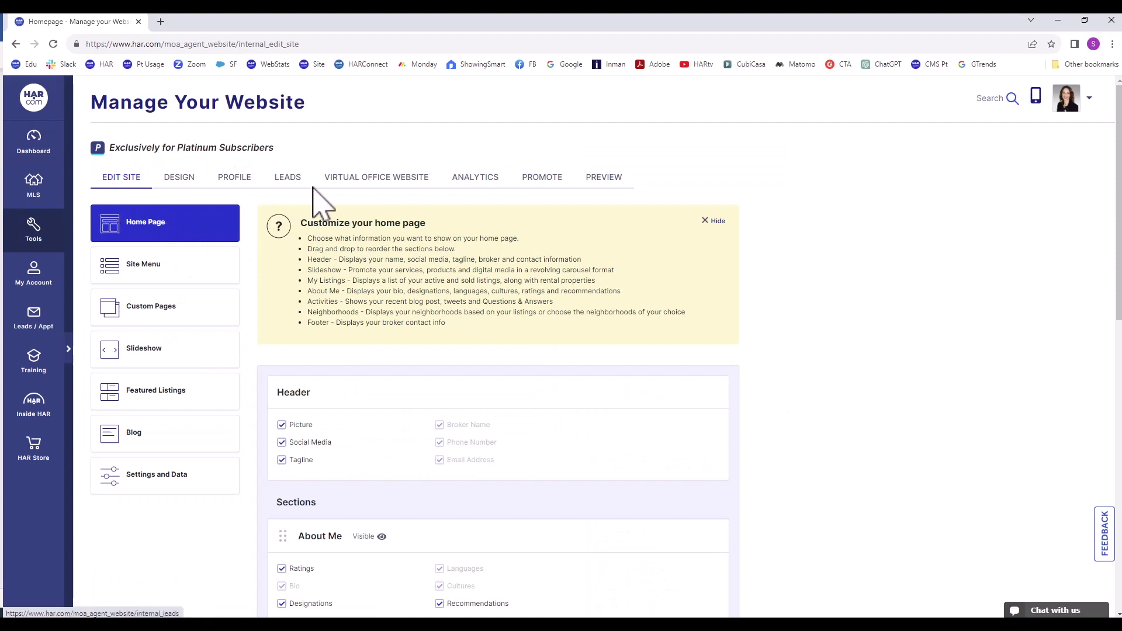
pyautogui.click(236, 180)
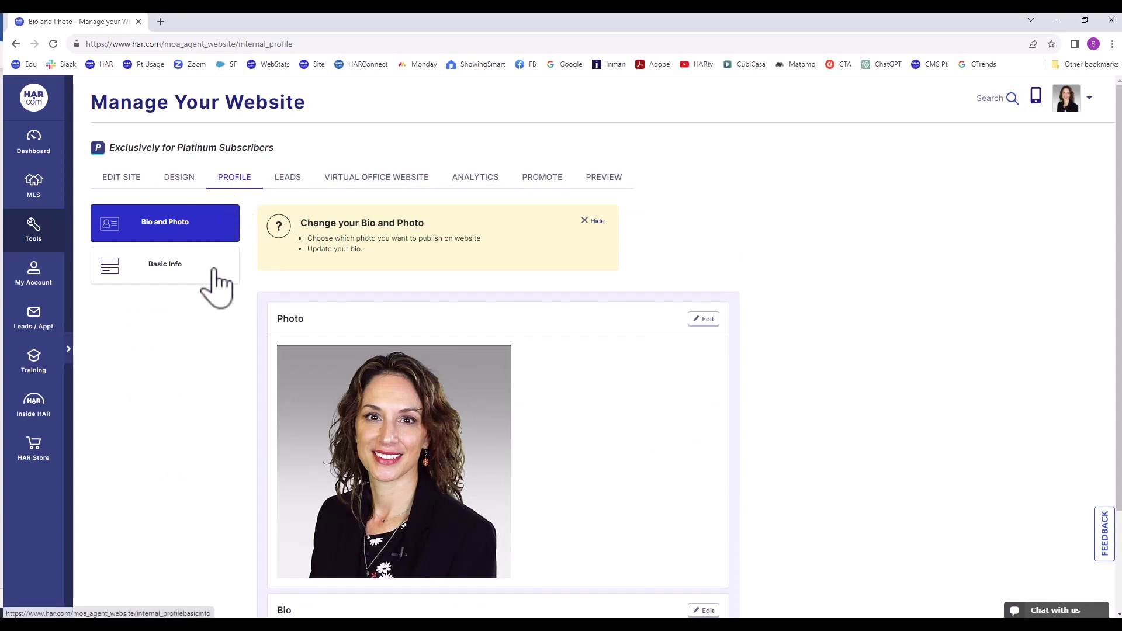
pyautogui.click(122, 178)
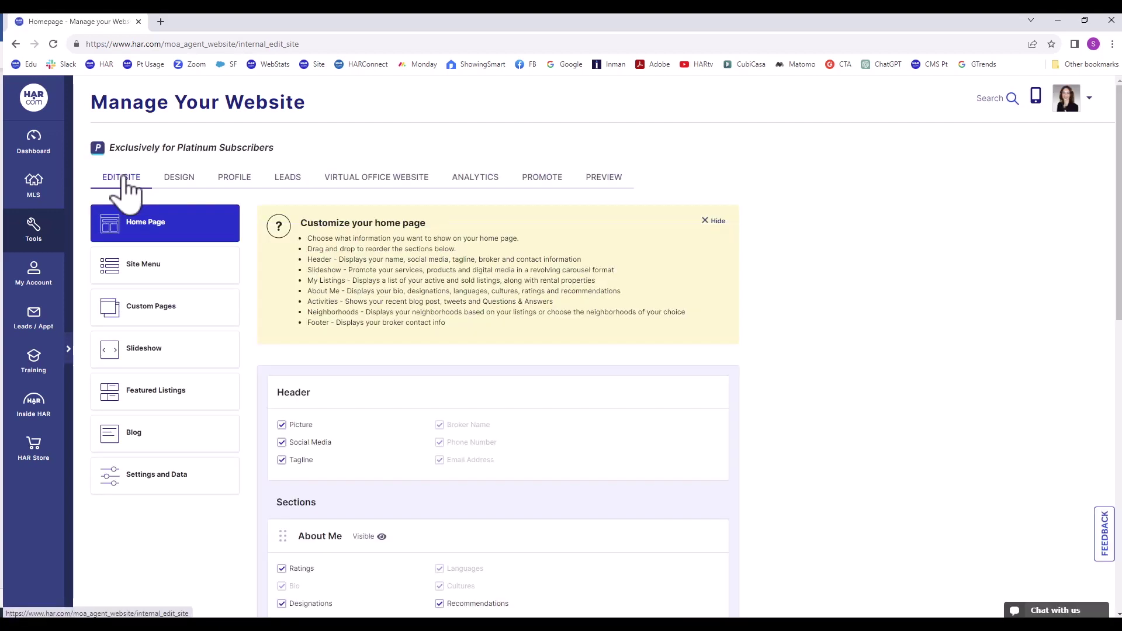